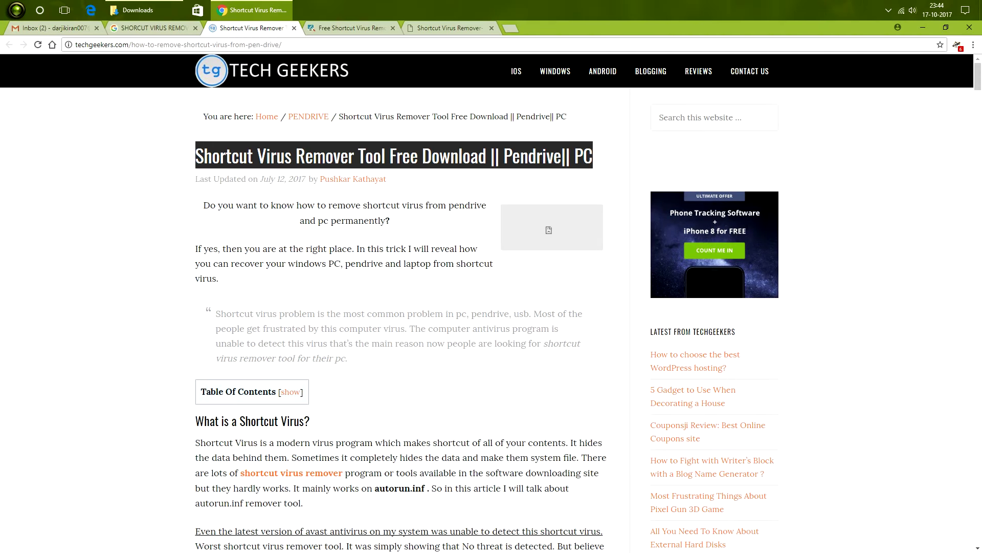
Skim the Tech Geekers article on shortcut virus removal and download Free Shortcut Remover from shortcutremover.com
{"action": "scroll", "coordinate": [401, 317], "scroll_direction": "down", "scroll_amount": 20}
{"action": "scroll", "coordinate": [429, 539], "scroll_direction": "down", "scroll_amount": 10}
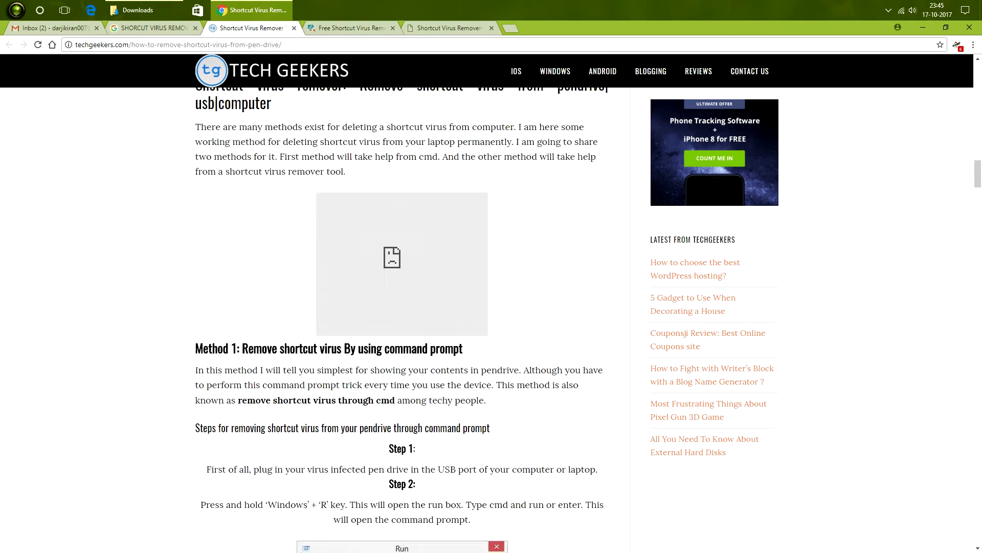
{"action": "scroll", "coordinate": [430, 539], "scroll_direction": "down", "scroll_amount": 15}
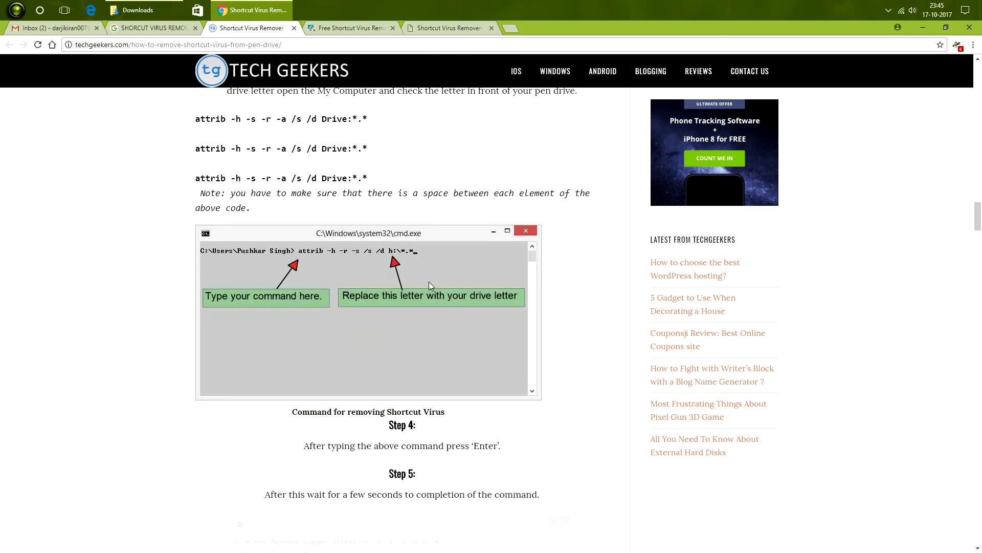
{"action": "scroll", "coordinate": [401, 318], "scroll_direction": "down", "scroll_amount": 10}
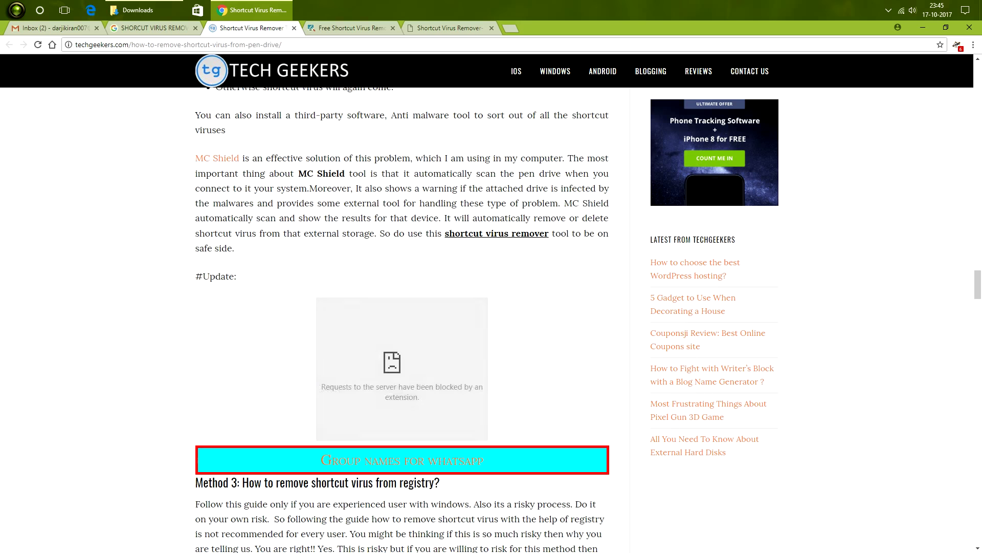
{"action": "key", "text": "ctrl+Tab"}
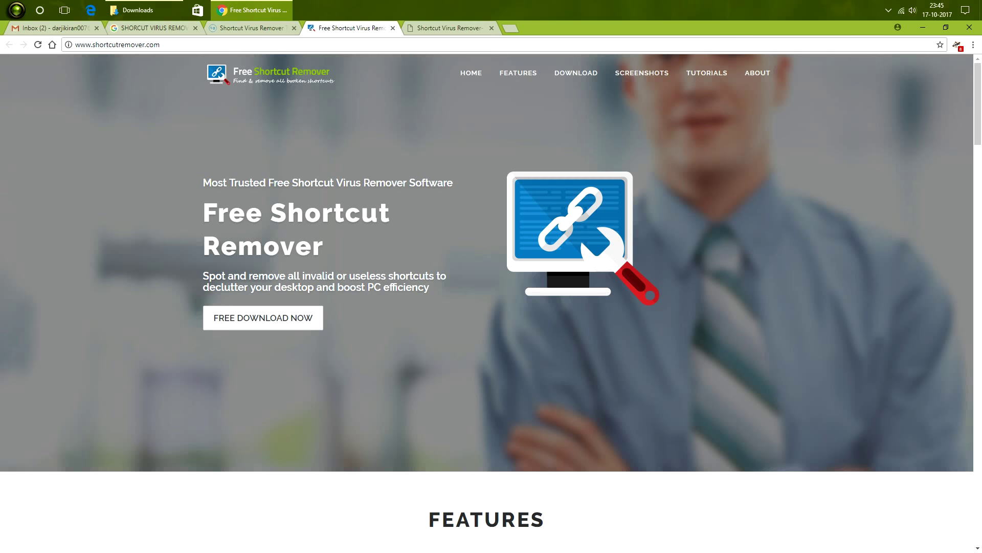
{"action": "left_click", "coordinate": [263, 317]}
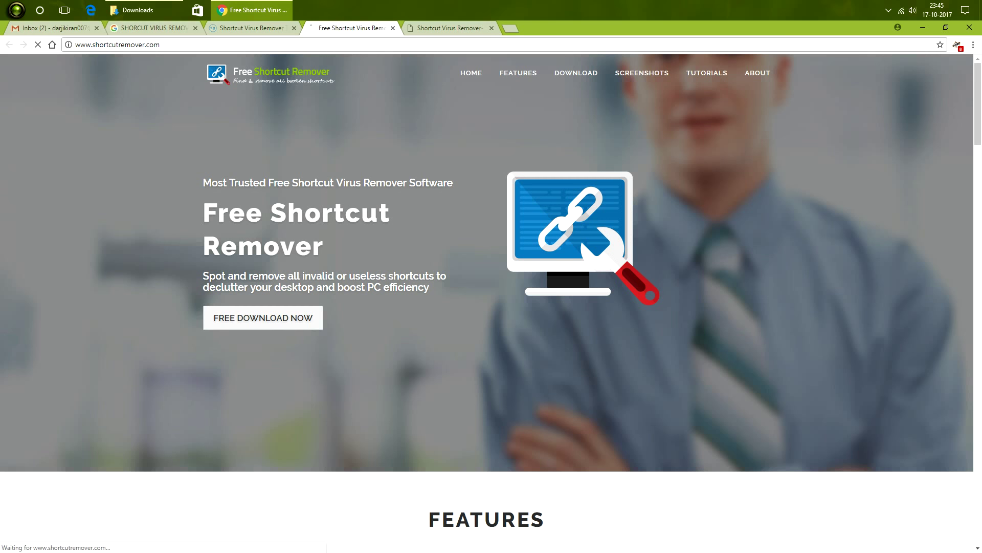
Download Shortcut Virus Remover 3.1.zip from Google Drive through the download link on the removeshortcutvirus.com page
{"action": "key", "text": "ctrl+Tab"}
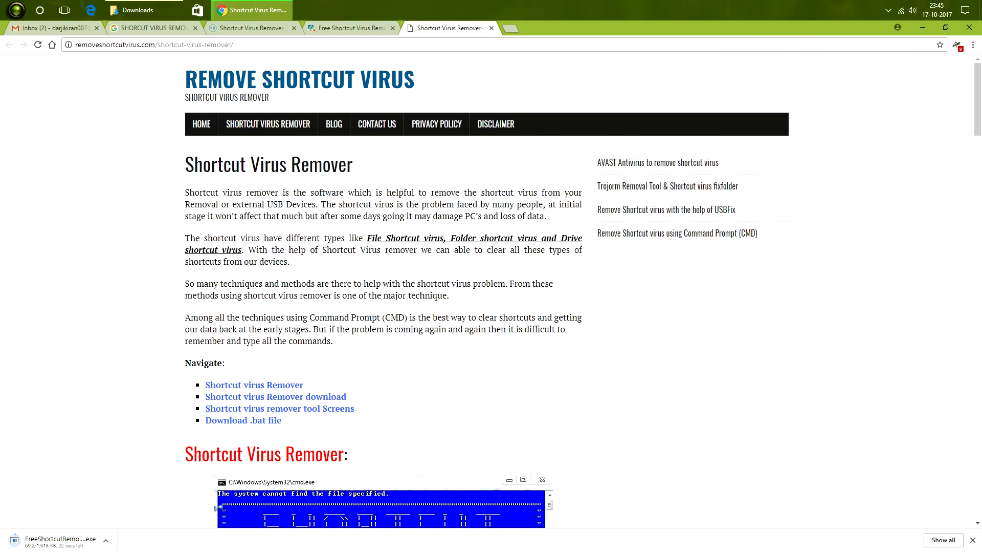
{"action": "scroll", "coordinate": [383, 292], "scroll_direction": "down", "scroll_amount": 20}
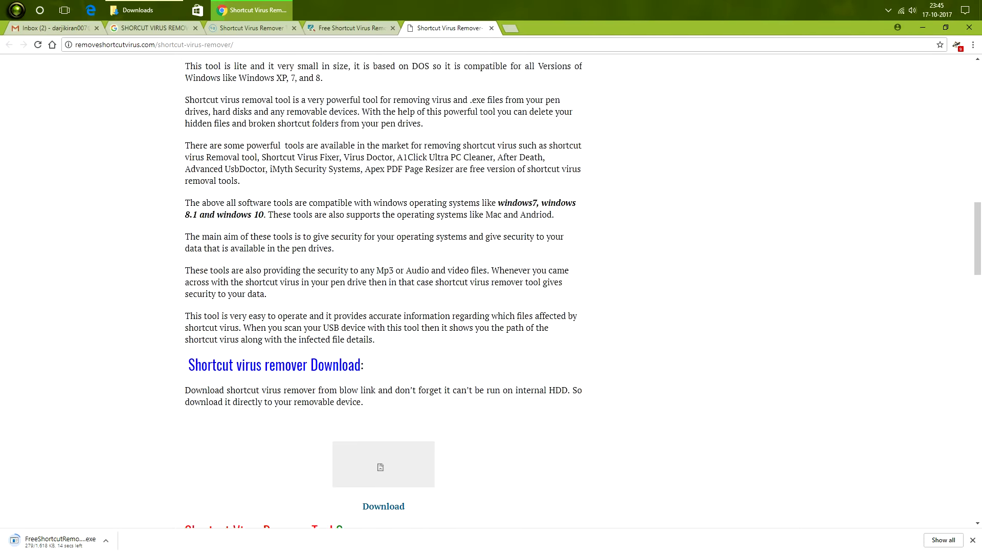
{"action": "scroll", "coordinate": [384, 292], "scroll_direction": "up", "scroll_amount": 2}
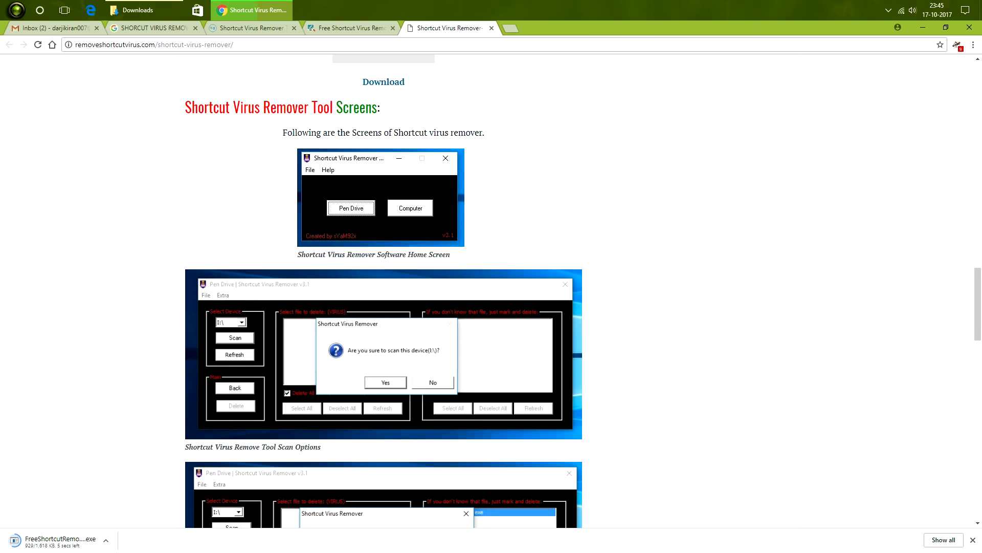
{"action": "scroll", "coordinate": [384, 291], "scroll_direction": "up", "scroll_amount": 1}
{"action": "scroll", "coordinate": [384, 235], "scroll_direction": "up", "scroll_amount": 2}
{"action": "left_click", "coordinate": [383, 235]}
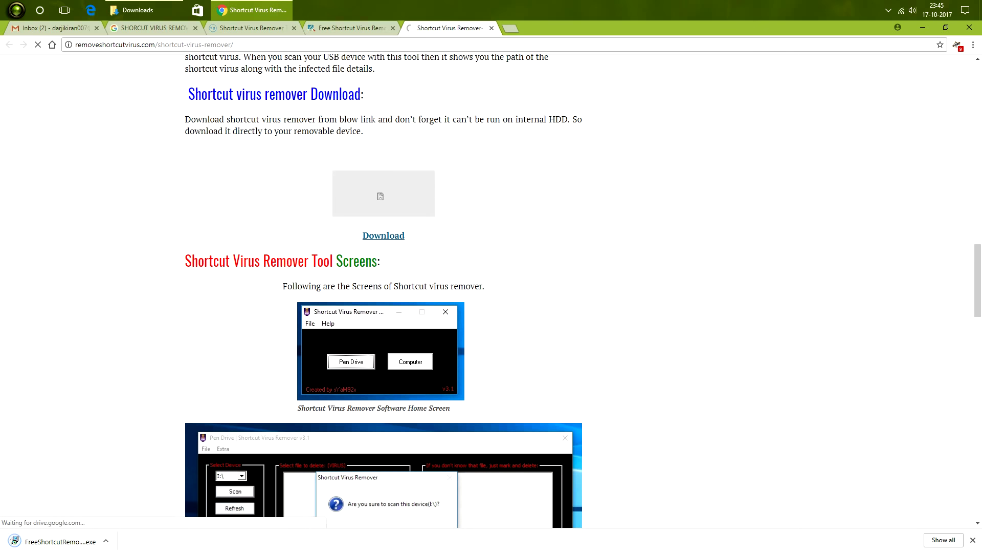
{"action": "scroll", "coordinate": [384, 235], "scroll_direction": "down", "scroll_amount": 4}
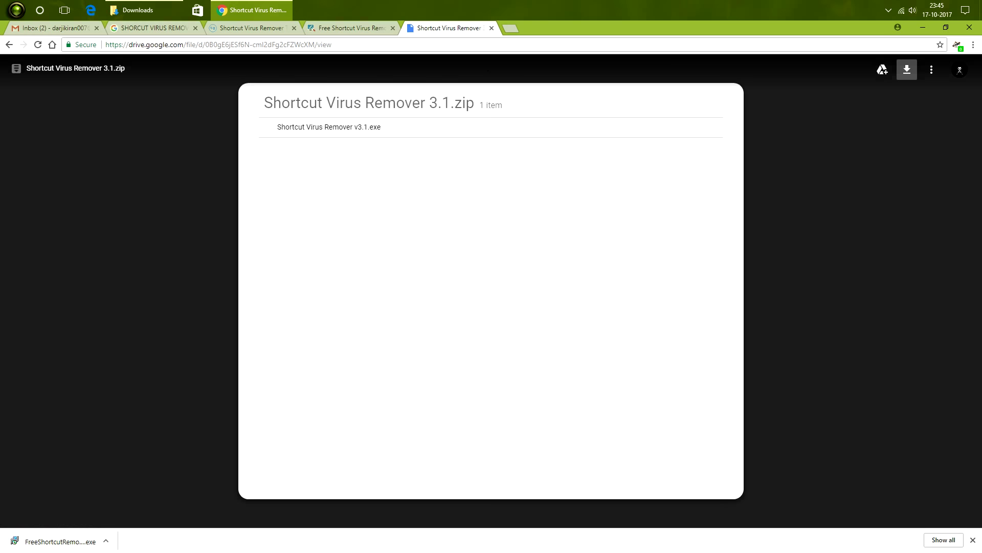
{"action": "left_click", "coordinate": [907, 69]}
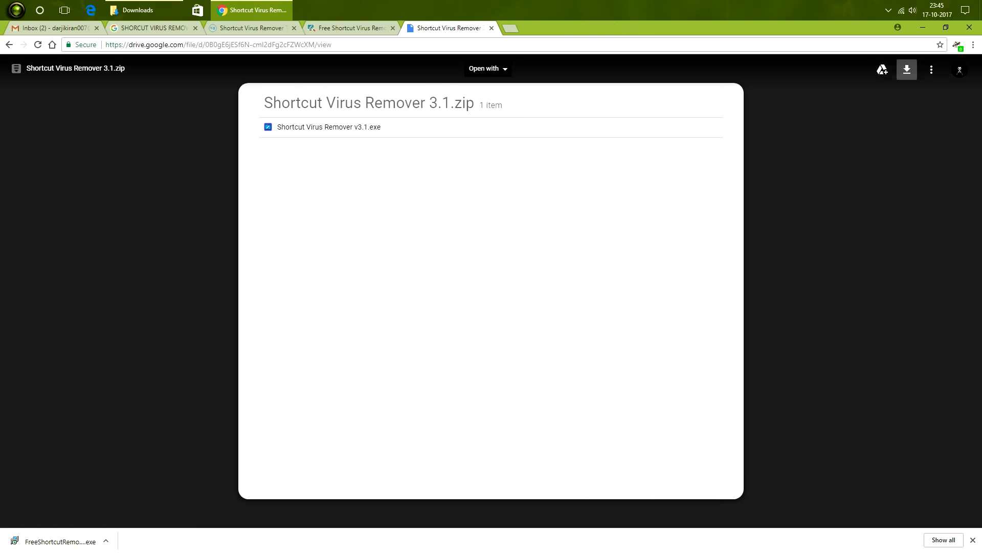
{"action": "left_click", "coordinate": [907, 69]}
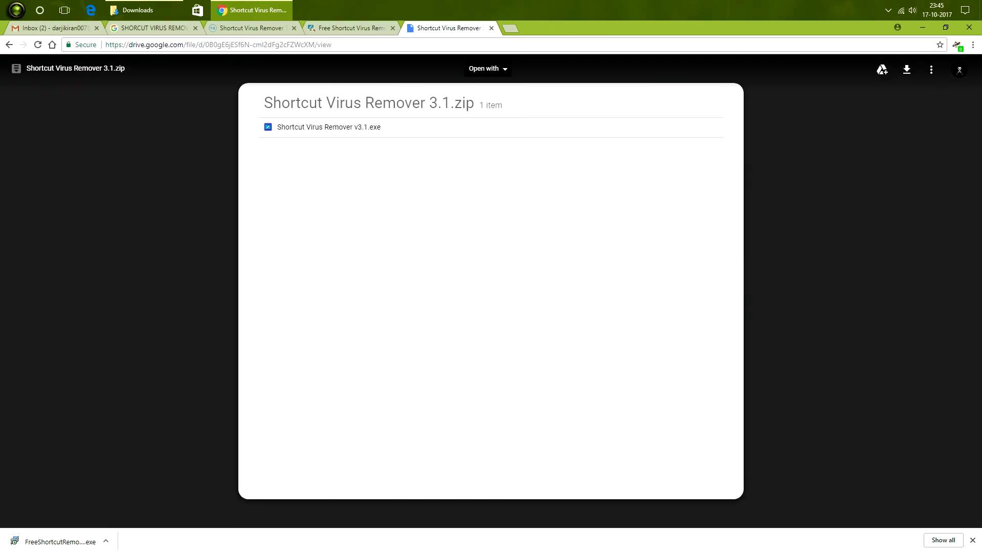
{"action": "left_click", "coordinate": [907, 69]}
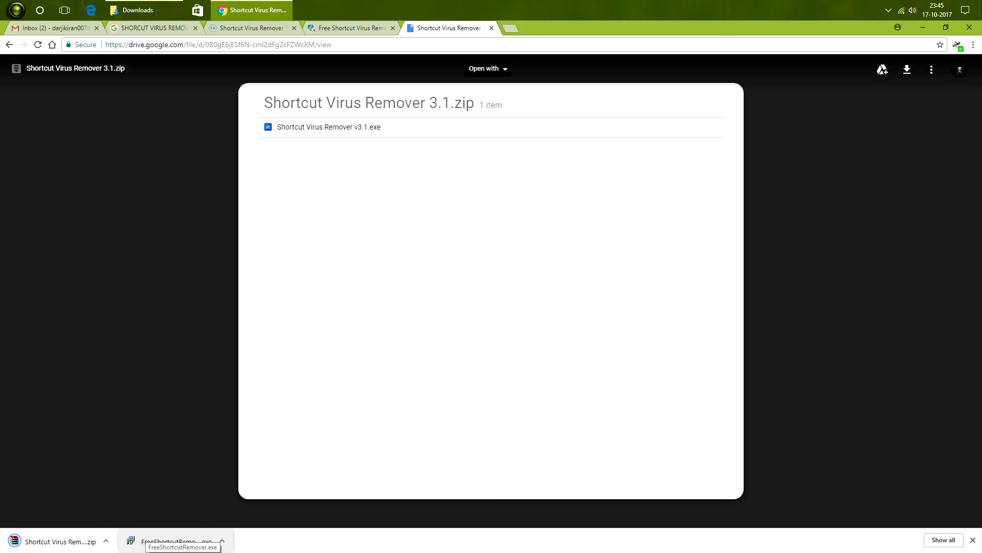
Launch the downloaded FreeShortcutRemover.exe installer, close the Google Drive page and minimize the browser
{"action": "left_click", "coordinate": [169, 541]}
{"action": "left_click", "coordinate": [492, 29]}
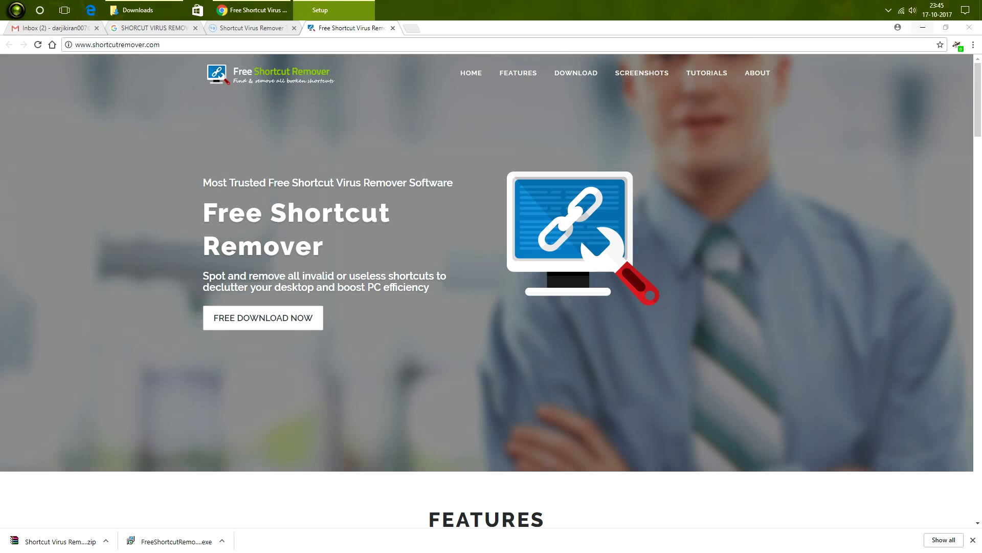
{"action": "left_click", "coordinate": [923, 27]}
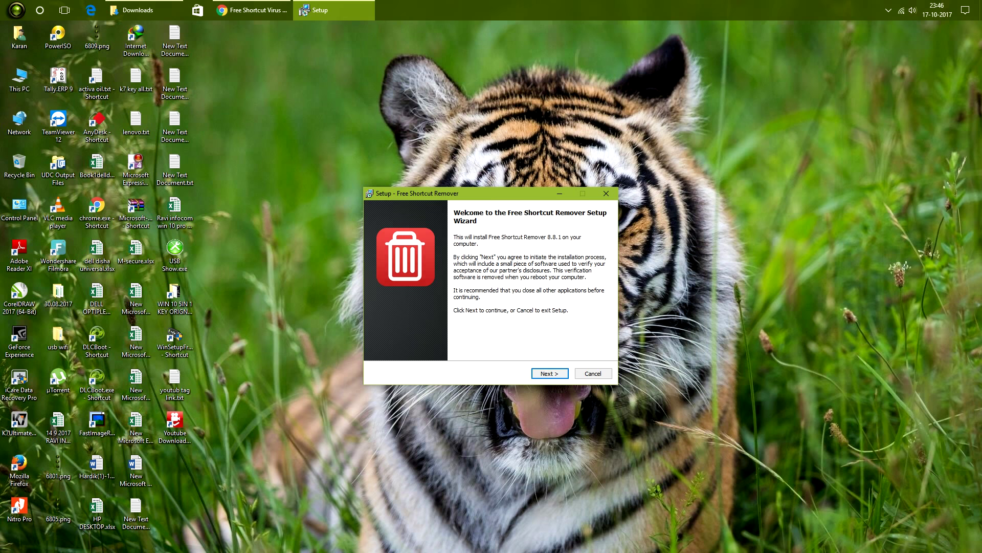
Advance through the Free Shortcut Remover setup, accepting the RelevantKnowledge terms and leaving the Booking.com offer unticked
{"action": "left_click", "coordinate": [550, 373]}
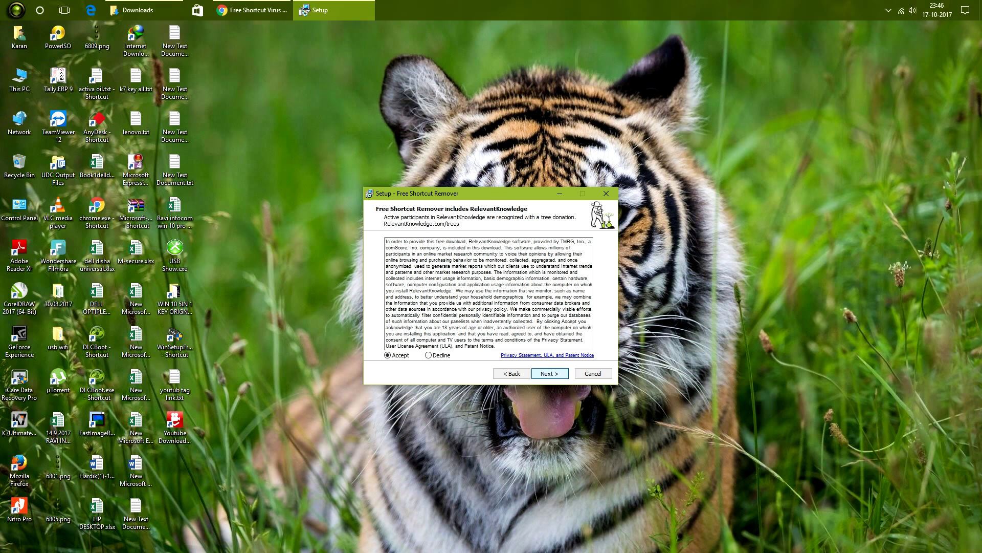
{"action": "left_click", "coordinate": [550, 373]}
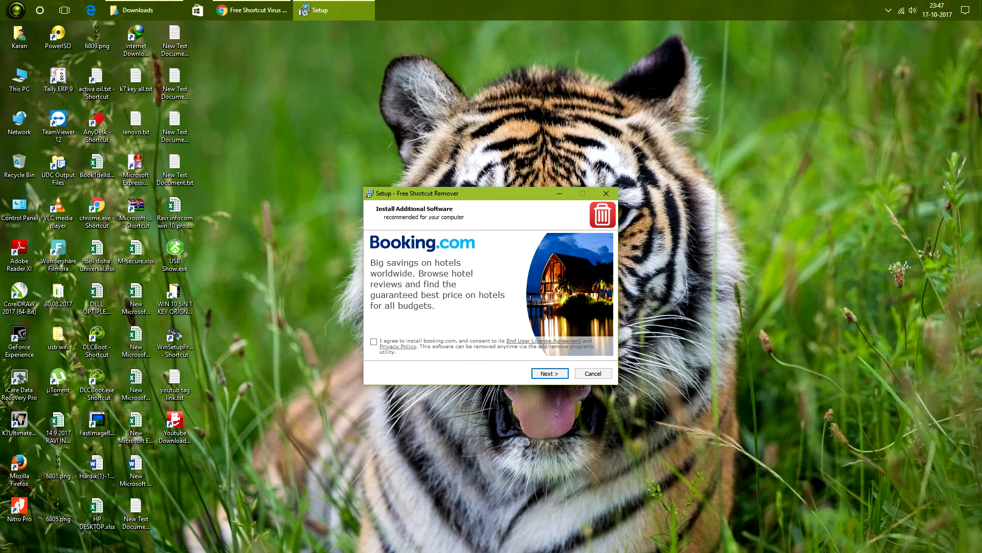
{"action": "key", "text": "Return"}
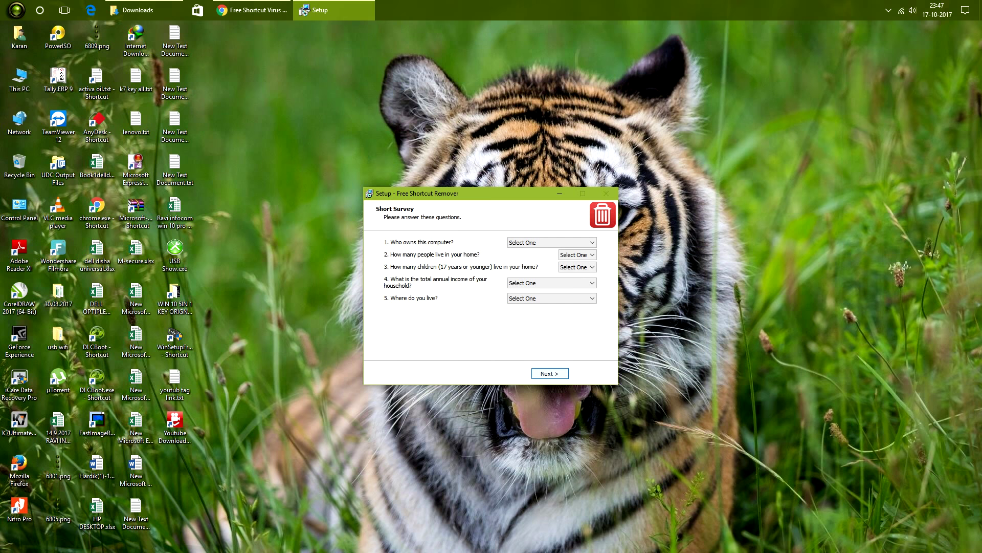
Try to continue past the installer's first short survey page without answering its questions
{"action": "left_click", "coordinate": [578, 243]}
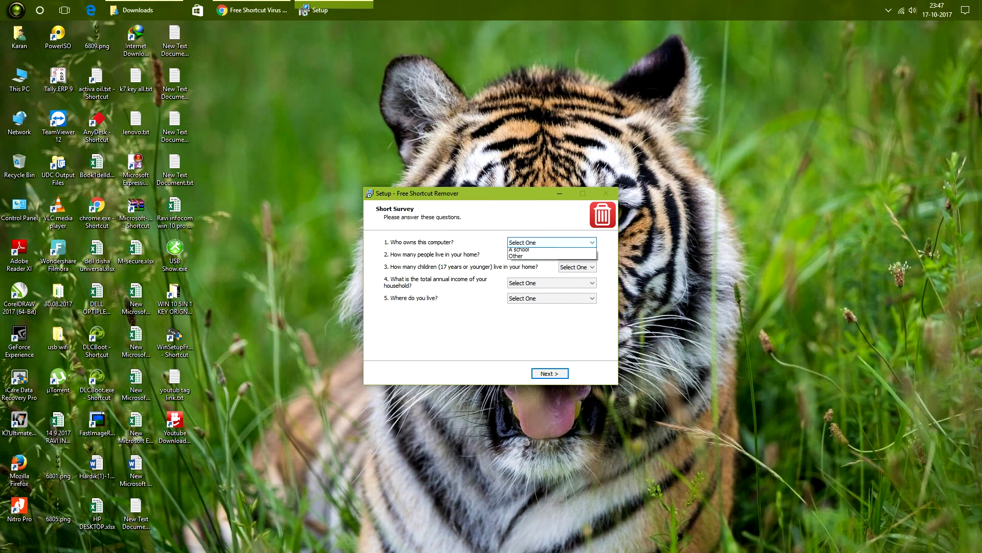
{"action": "left_click", "coordinate": [578, 243]}
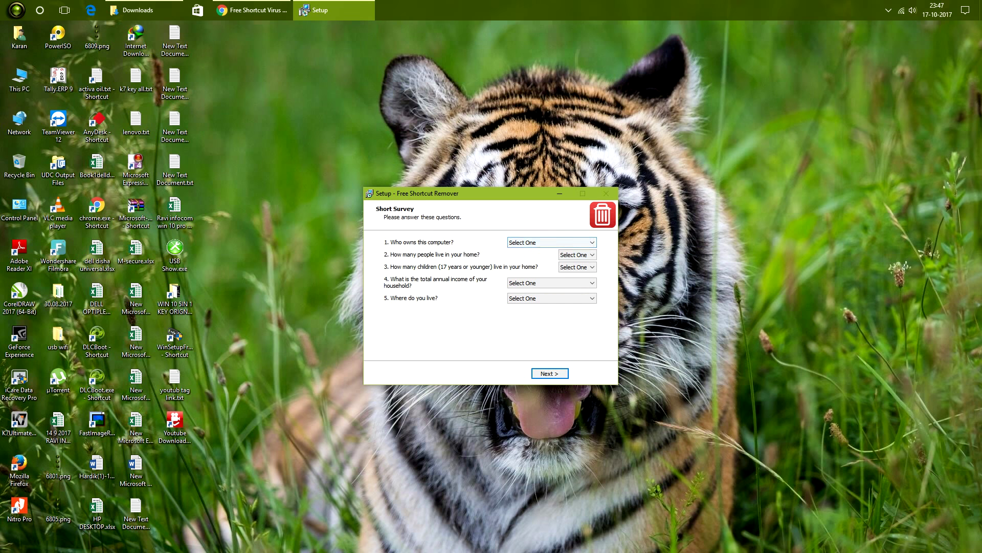
{"action": "left_click", "coordinate": [550, 373]}
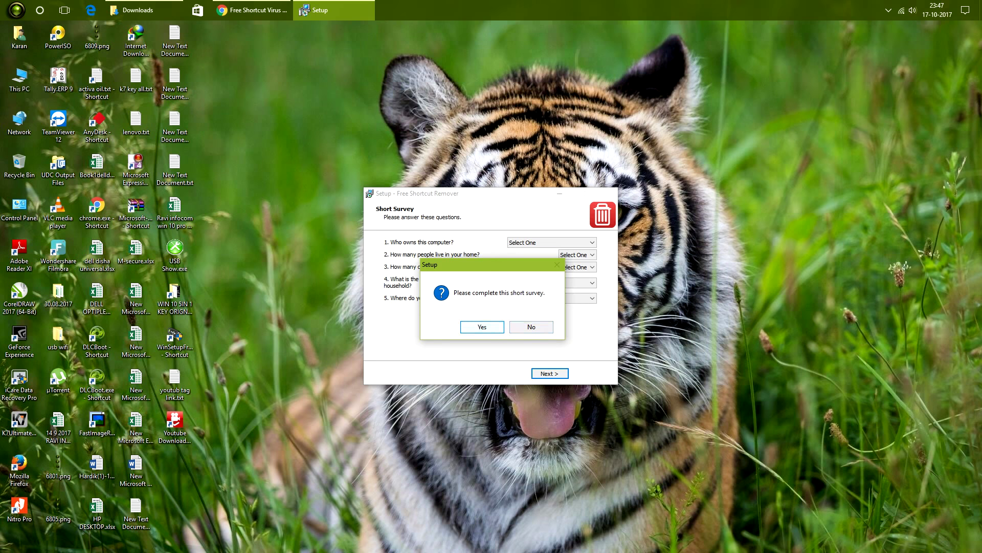
{"action": "left_click", "coordinate": [531, 327]}
{"action": "left_click", "coordinate": [512, 373]}
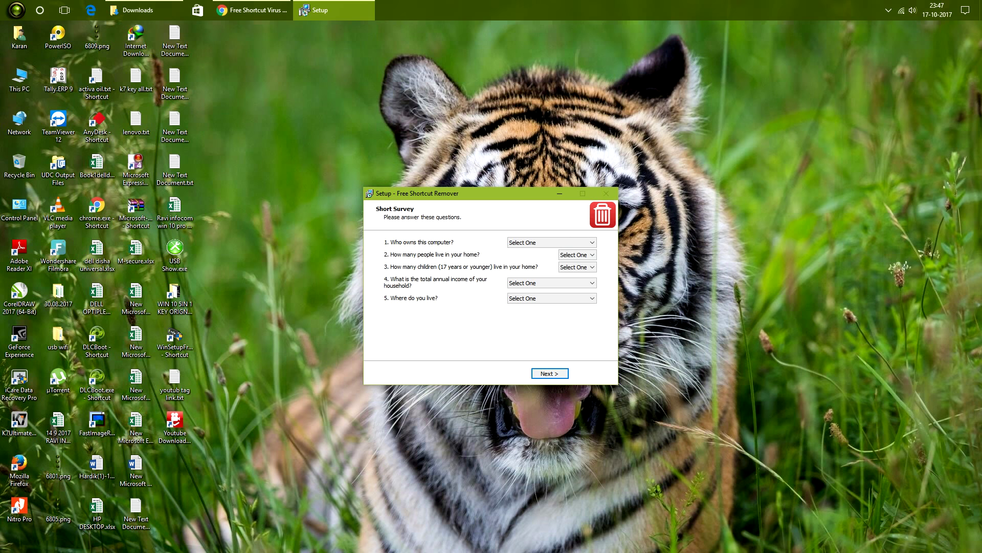
{"action": "left_click", "coordinate": [550, 373]}
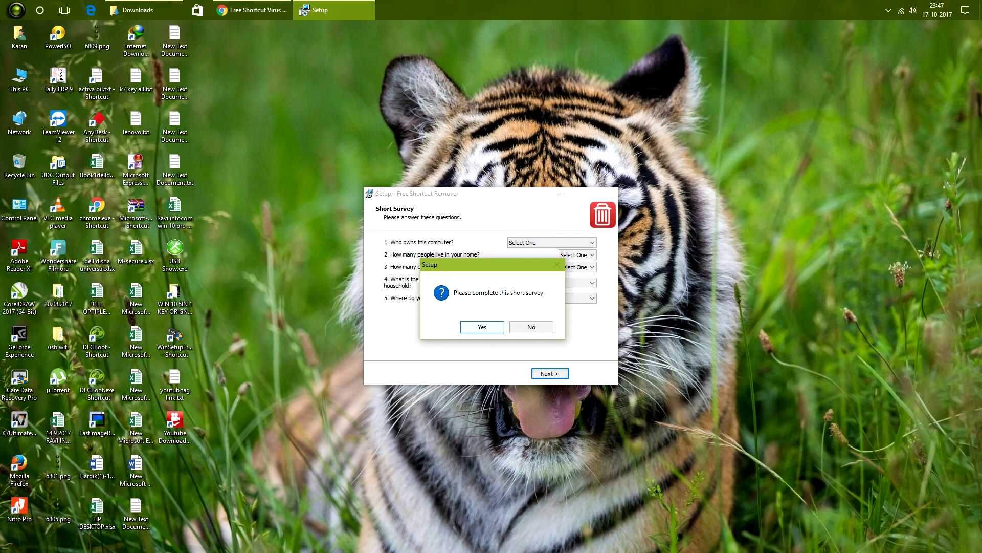
{"action": "key", "text": "Return"}
{"action": "key", "text": "Return"}
{"action": "key", "text": "Return"}
Answer the five survey questions on computer ownership, household size, children, income and residence, and continue the setup
{"action": "left_click", "coordinate": [578, 242]}
{"action": "left_click", "coordinate": [578, 265]}
{"action": "left_click", "coordinate": [578, 255]}
{"action": "left_click", "coordinate": [578, 272]}
{"action": "left_click", "coordinate": [578, 267]}
{"action": "left_click", "coordinate": [578, 289]}
{"action": "left_click", "coordinate": [578, 283]}
{"action": "left_click", "coordinate": [542, 296]}
{"action": "left_click", "coordinate": [552, 298]}
{"action": "left_click", "coordinate": [547, 314]}
{"action": "left_click", "coordinate": [550, 374]}
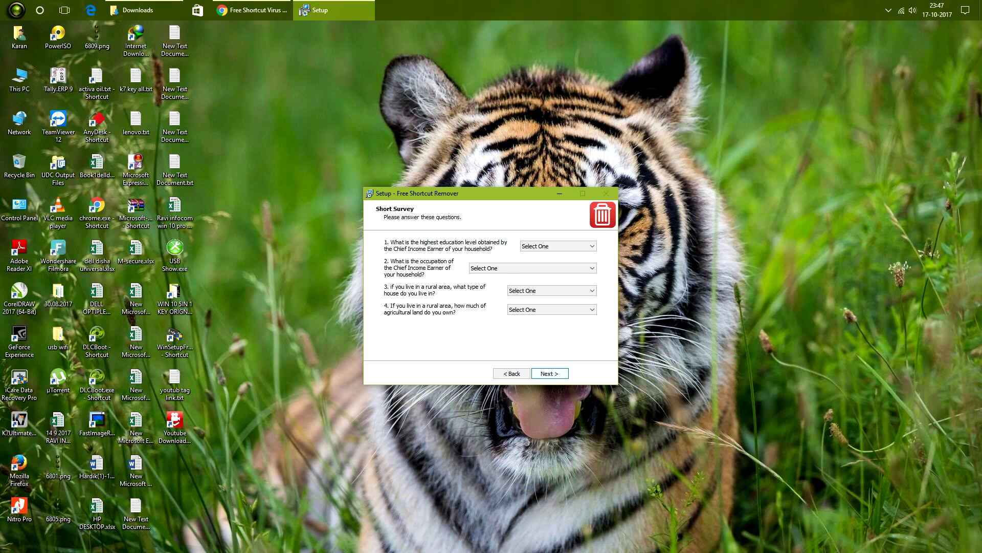
Answer the four survey questions on education, occupation, rural house type and agricultural land, and proceed with the installation
{"action": "left_click", "coordinate": [555, 246]}
{"action": "left_click", "coordinate": [553, 262]}
{"action": "left_click", "coordinate": [550, 268]}
{"action": "left_click", "coordinate": [526, 297]}
{"action": "left_click", "coordinate": [551, 290]}
{"action": "left_click", "coordinate": [533, 306]}
{"action": "left_click", "coordinate": [551, 309]}
{"action": "left_click", "coordinate": [542, 319]}
{"action": "left_click", "coordinate": [552, 310]}
{"action": "left_click", "coordinate": [547, 333]}
{"action": "left_click", "coordinate": [550, 373]}
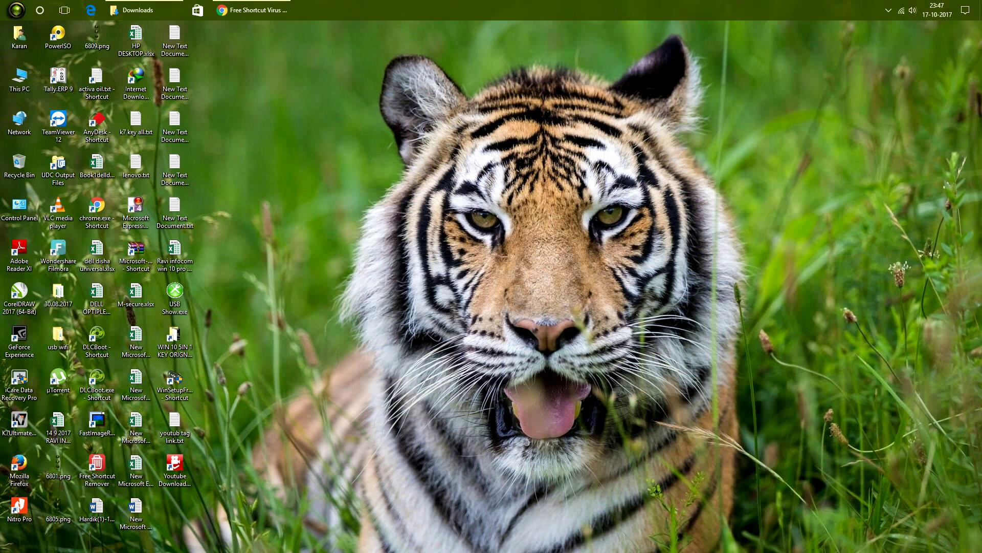
Scan the data 1 (E:) drive for shortcuts with Free Shortcut Remover
{"action": "right_click", "coordinate": [733, 229]}
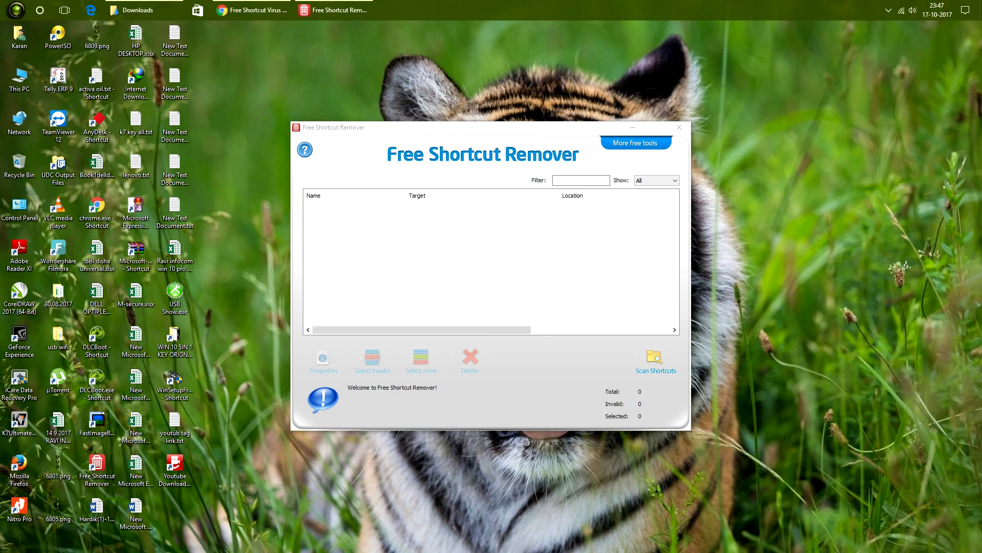
{"action": "left_click", "coordinate": [760, 259]}
{"action": "left_click", "coordinate": [655, 358]}
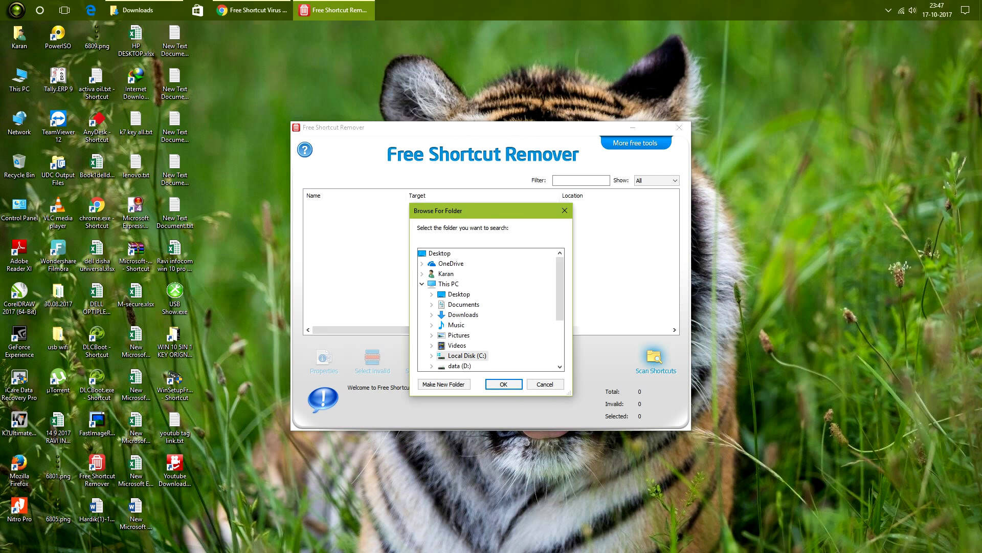
{"action": "scroll", "coordinate": [470, 335], "scroll_direction": "down", "scroll_amount": 1}
{"action": "left_click", "coordinate": [467, 346]}
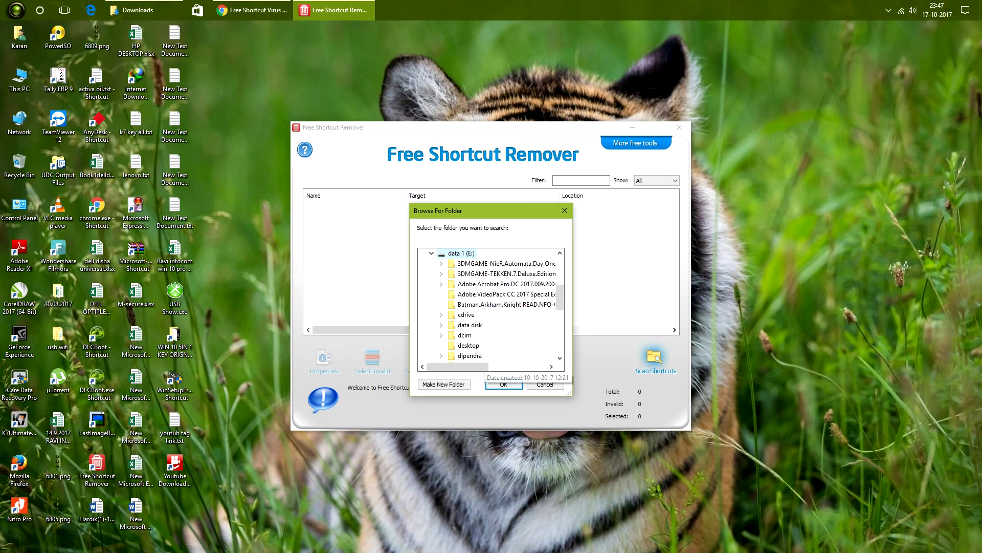
{"action": "left_click", "coordinate": [504, 384]}
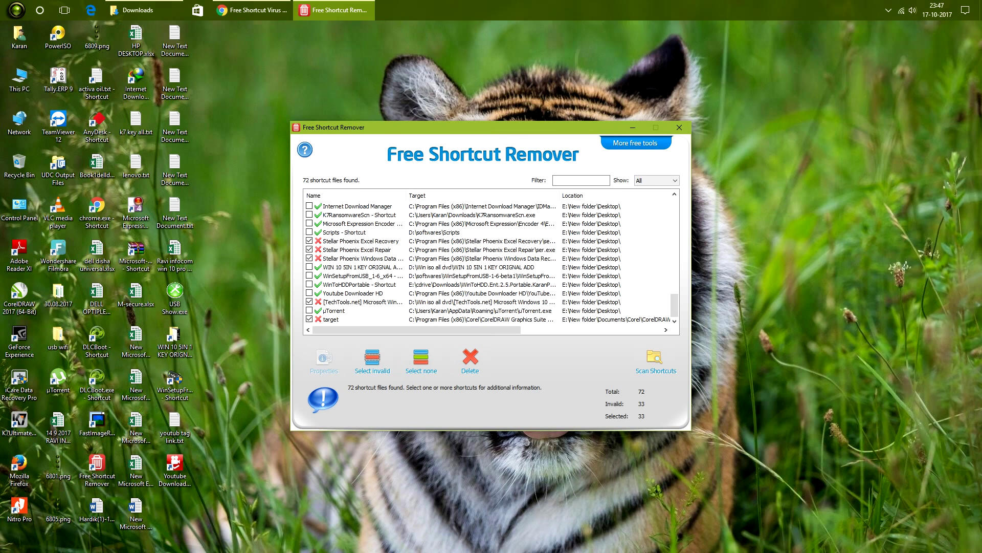
Check the details of the Stellar Phoenix Excel Recovery shortcut and close Free Shortcut Remover
{"action": "left_click", "coordinate": [361, 241]}
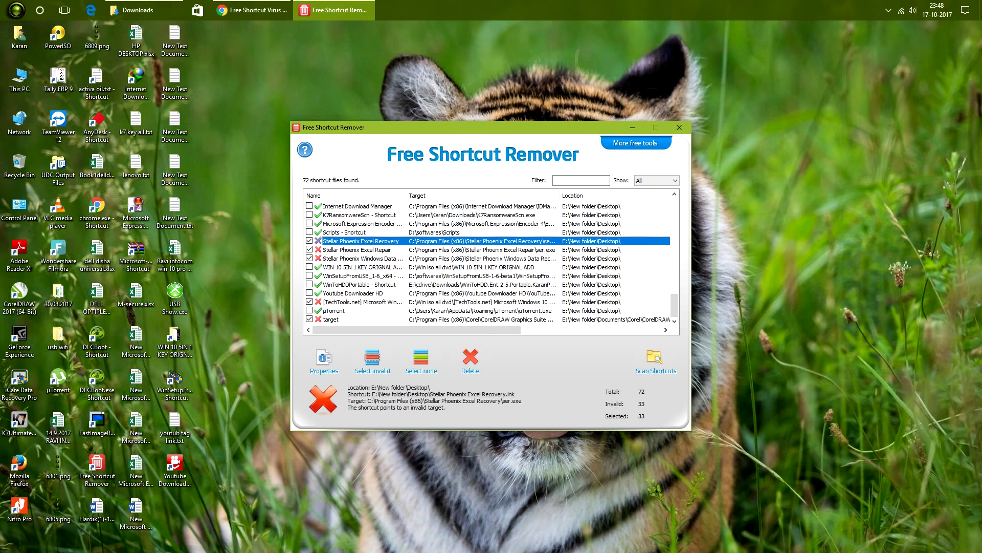
{"action": "left_click", "coordinate": [678, 127]}
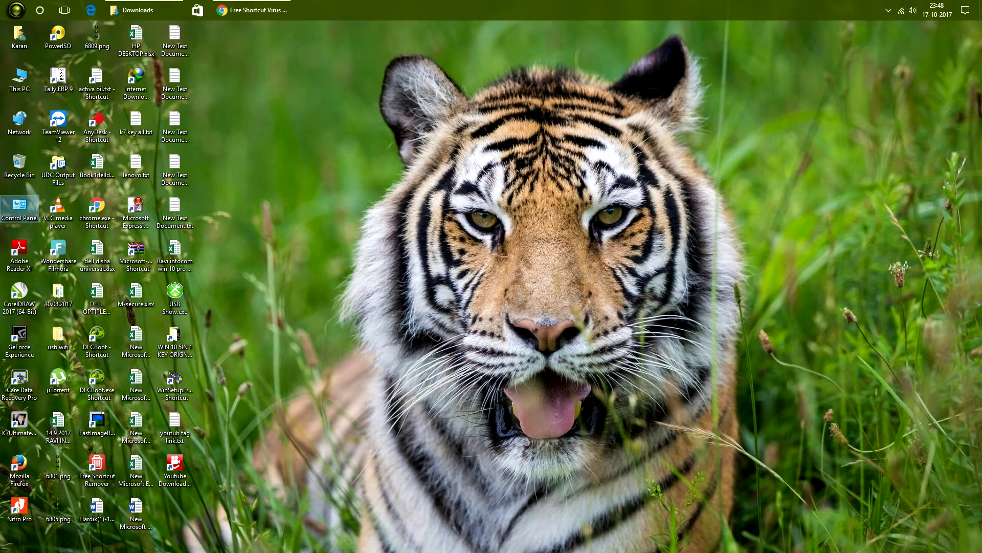
Open Programs and Features from the Control Panel to review the installed programs
{"action": "double_click", "coordinate": [19, 207]}
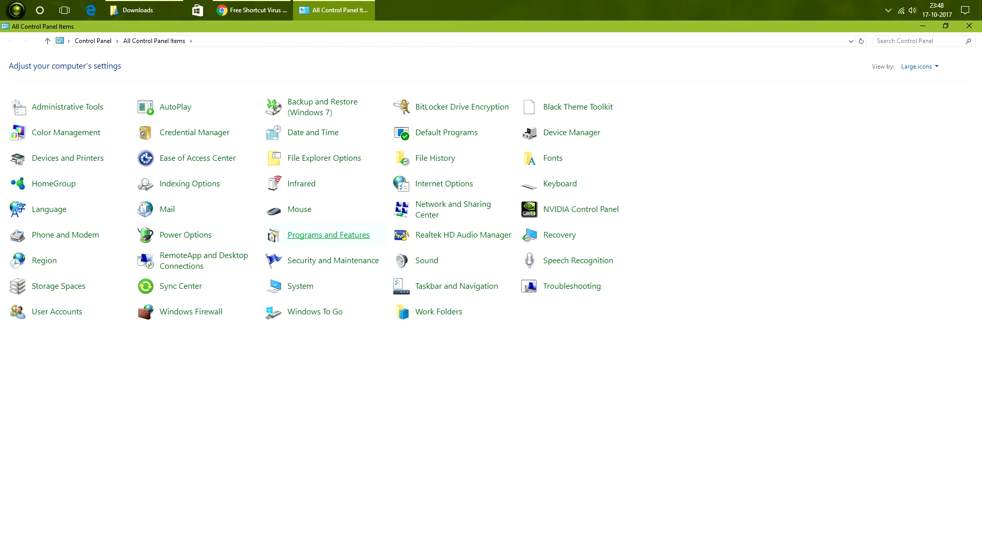
{"action": "left_click", "coordinate": [329, 234]}
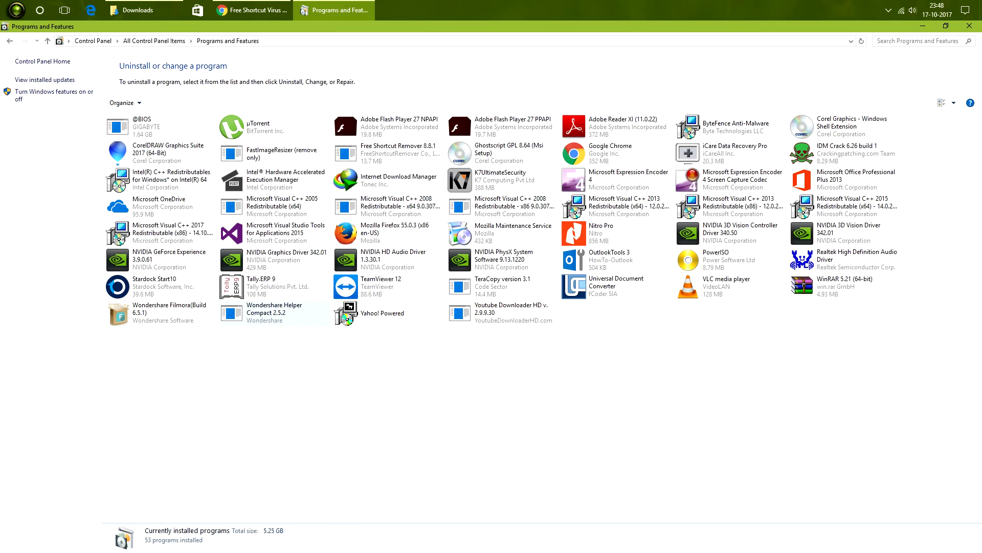
{"action": "left_click", "coordinate": [503, 207]}
{"action": "left_click", "coordinate": [160, 287]}
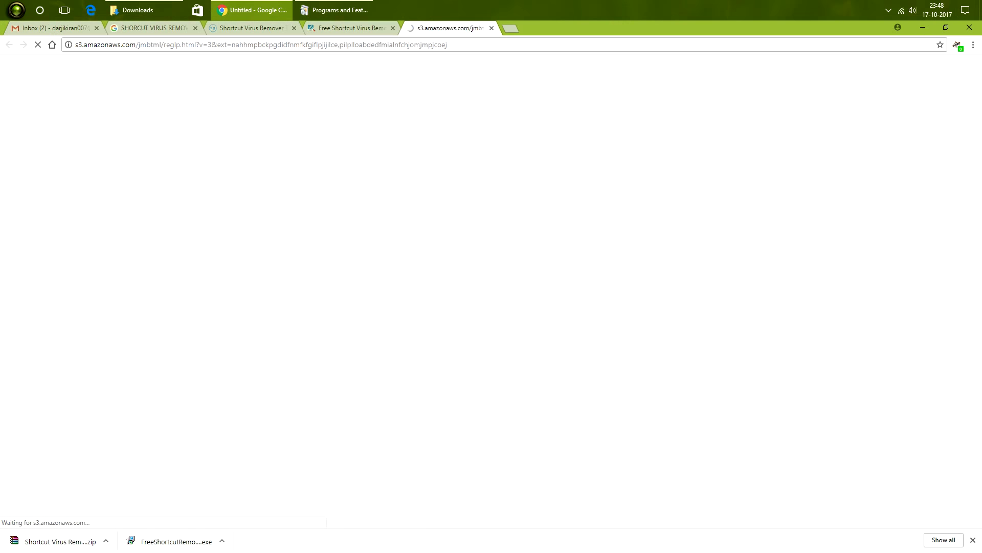
Close the s3.amazonaws.com page in Chrome and minimize the browser
{"action": "left_click", "coordinate": [492, 28]}
{"action": "left_click", "coordinate": [258, 10]}
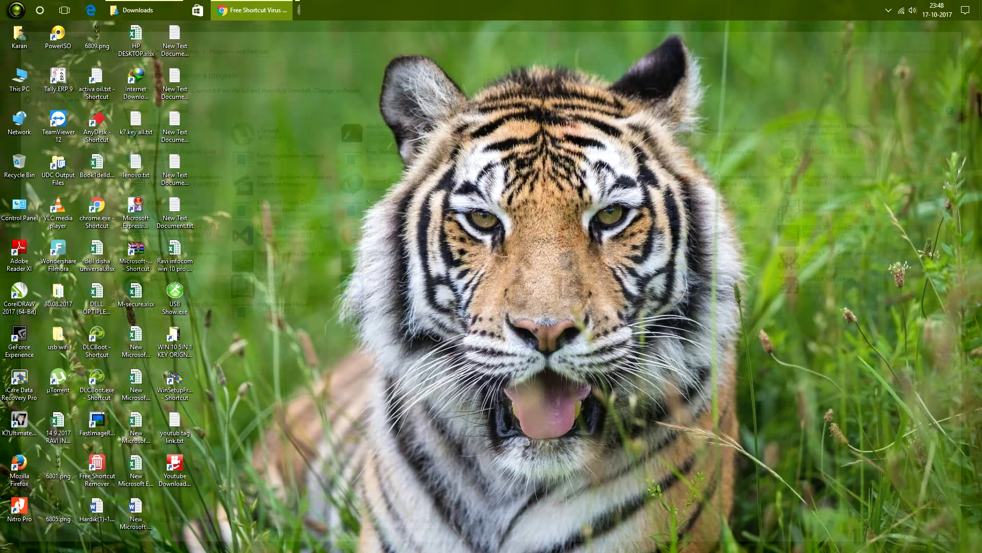
Close Programs and Features and uninstall Free Shortcut Remover by running unins000.exe from its program folder
{"action": "left_click", "coordinate": [969, 26]}
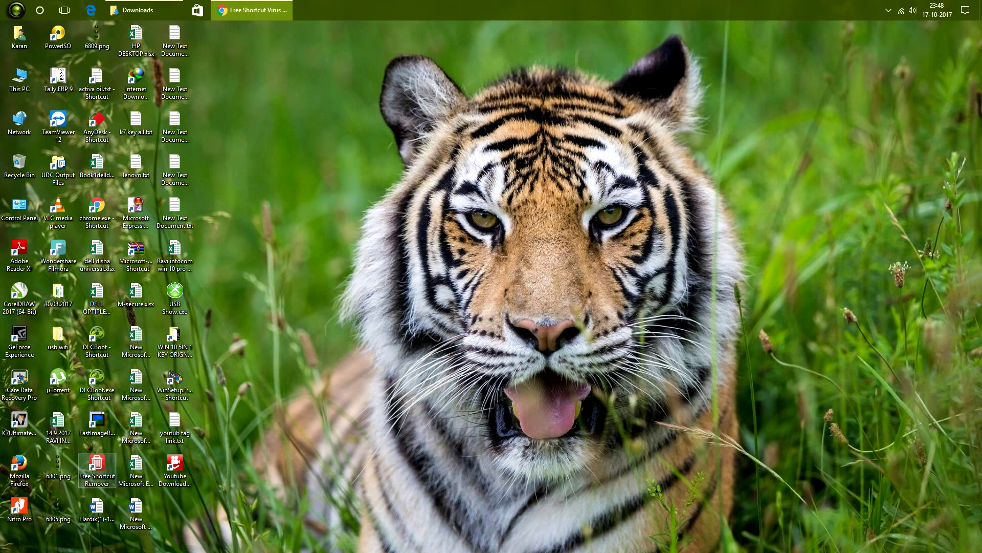
{"action": "right_click", "coordinate": [97, 467]}
{"action": "left_click", "coordinate": [118, 462]}
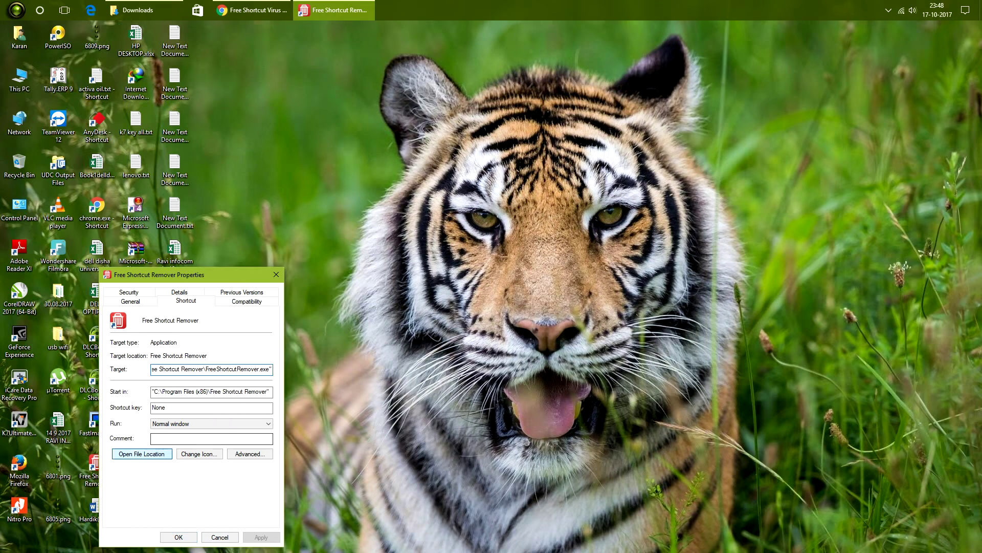
{"action": "left_click", "coordinate": [142, 453]}
{"action": "double_click", "coordinate": [119, 160]}
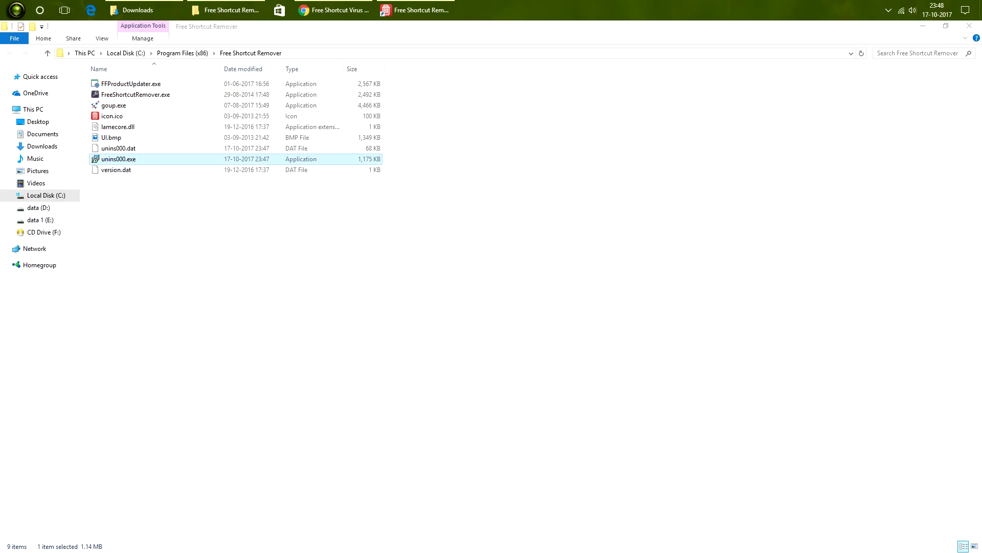
{"action": "left_click", "coordinate": [530, 327]}
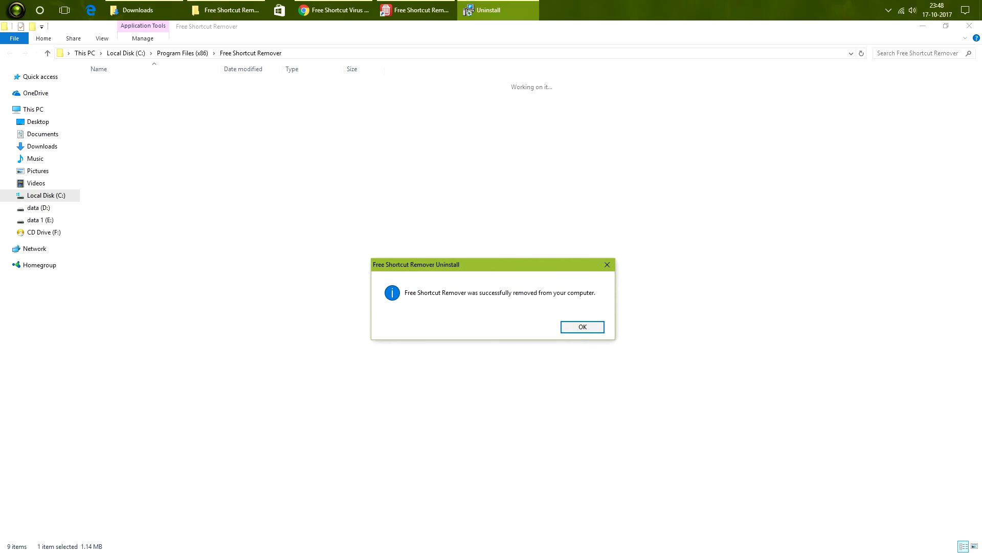
{"action": "key", "text": "Return"}
{"action": "left_click", "coordinate": [970, 26]}
{"action": "left_click", "coordinate": [178, 537]}
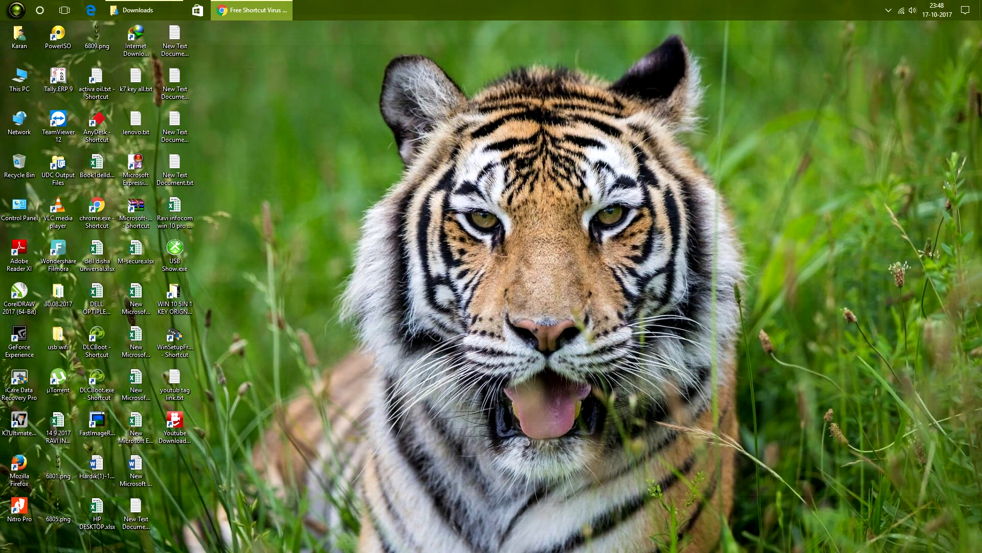
Run Shortcut Virus Remover from the downloaded Shortcut Virus Remover 3.1.zip archive and minimize the WinRAR and Chrome windows
{"action": "left_click", "coordinate": [251, 10]}
{"action": "left_click", "coordinate": [251, 27]}
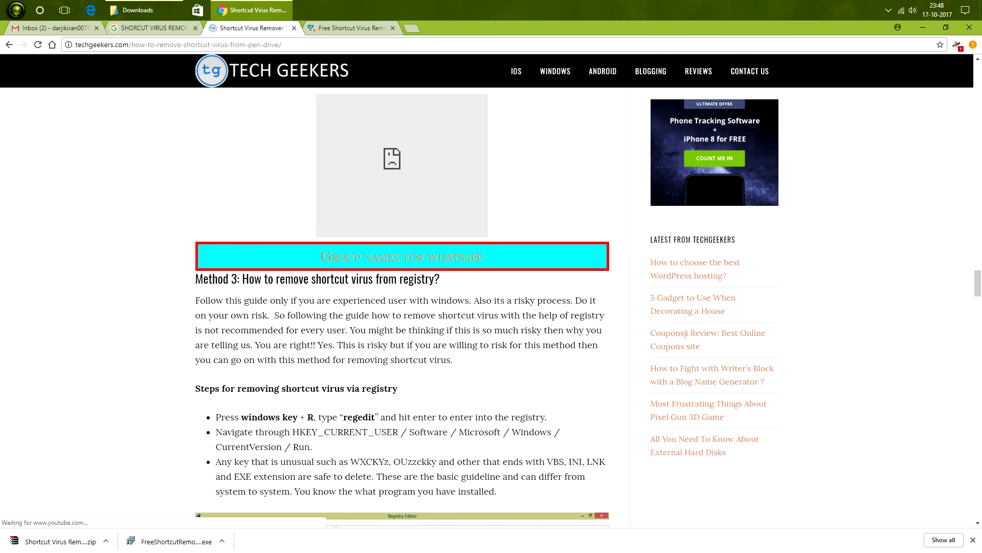
{"action": "left_click", "coordinate": [56, 540]}
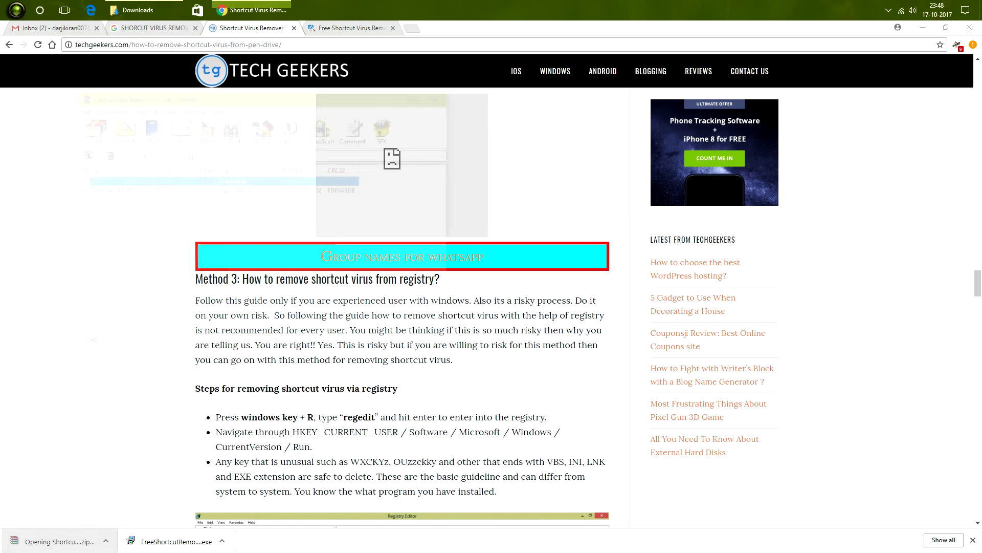
{"action": "double_click", "coordinate": [107, 190]}
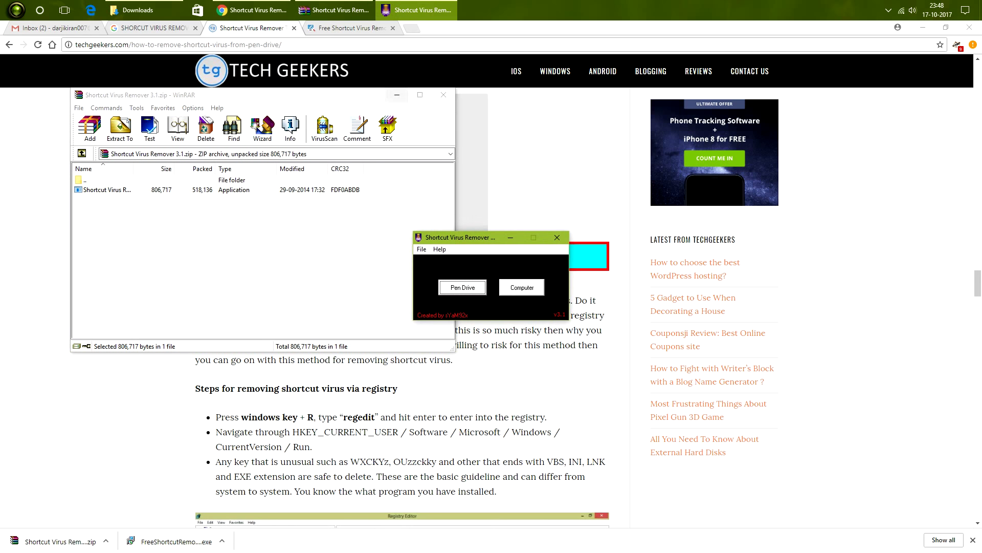
{"action": "left_click", "coordinate": [397, 95]}
{"action": "left_click", "coordinate": [923, 27]}
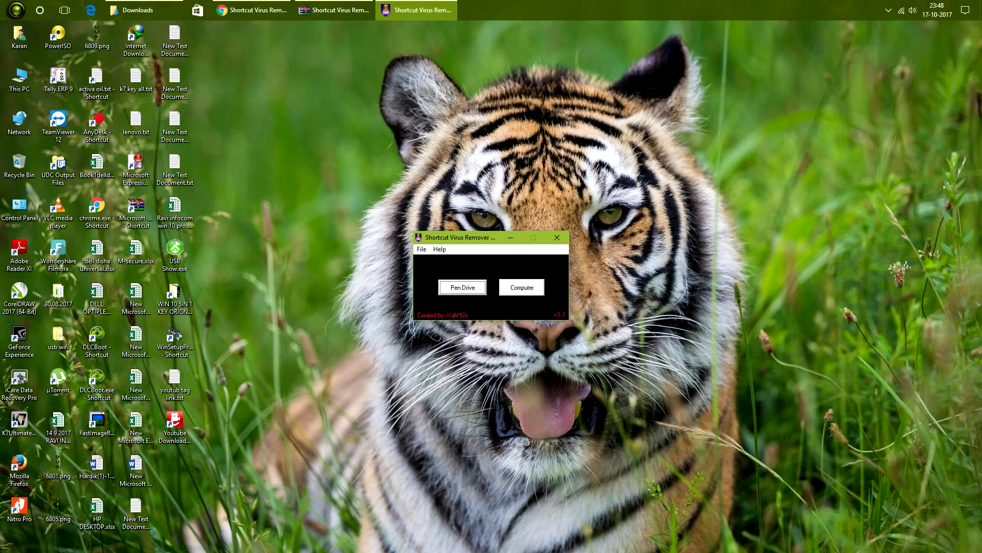
Scan the computer with Shortcut Virus Remover, refresh the malware list and return to its start screen
{"action": "left_click", "coordinate": [521, 287]}
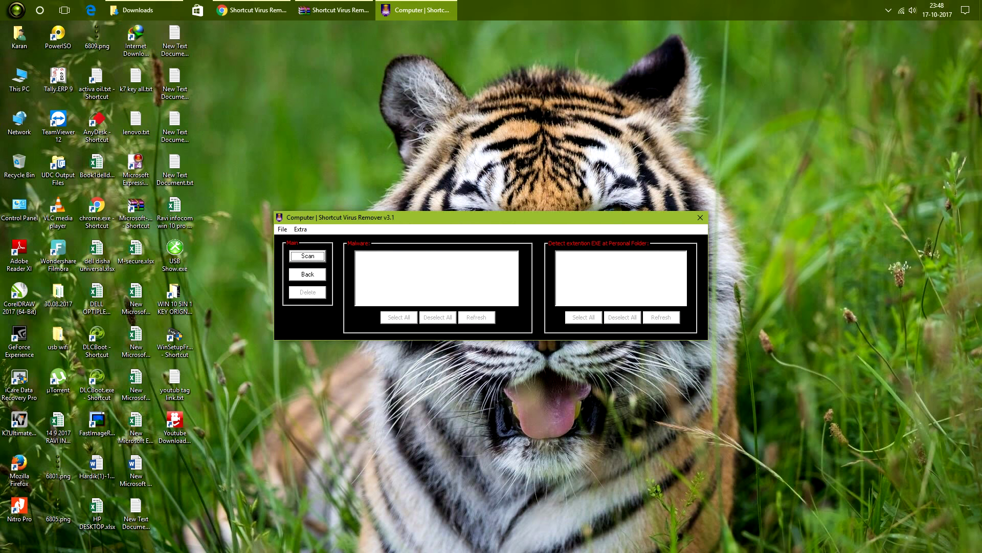
{"action": "key", "text": "Return"}
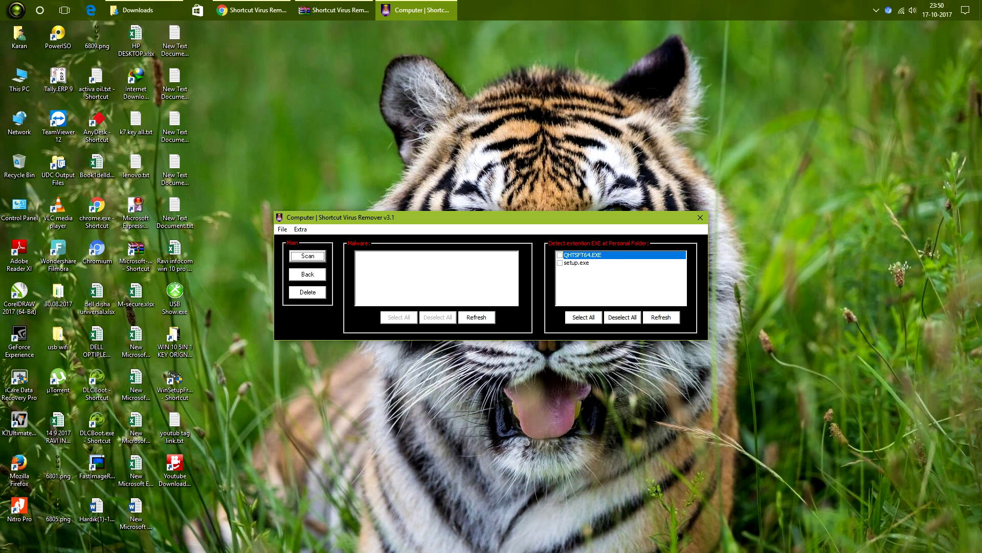
{"action": "left_click", "coordinate": [476, 318]}
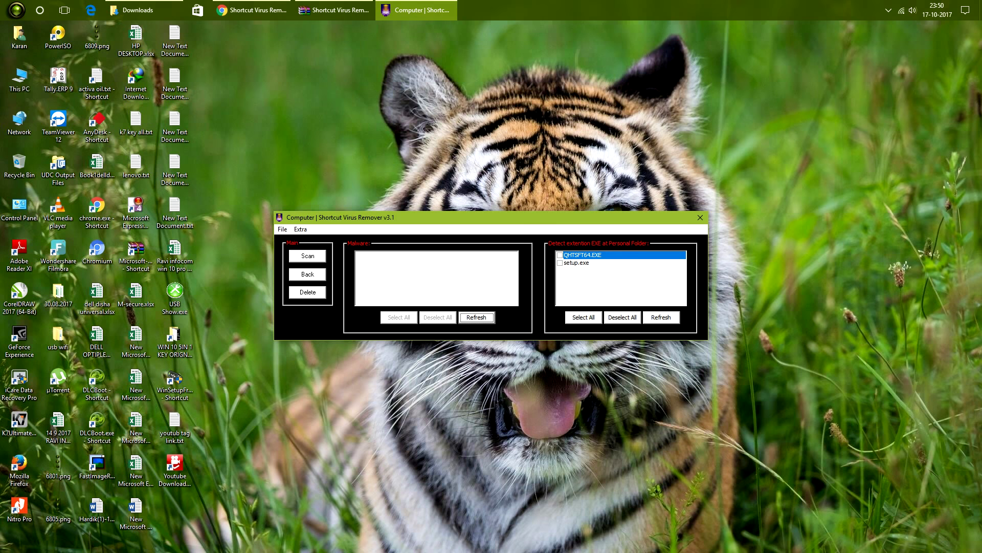
{"action": "left_click", "coordinate": [307, 274]}
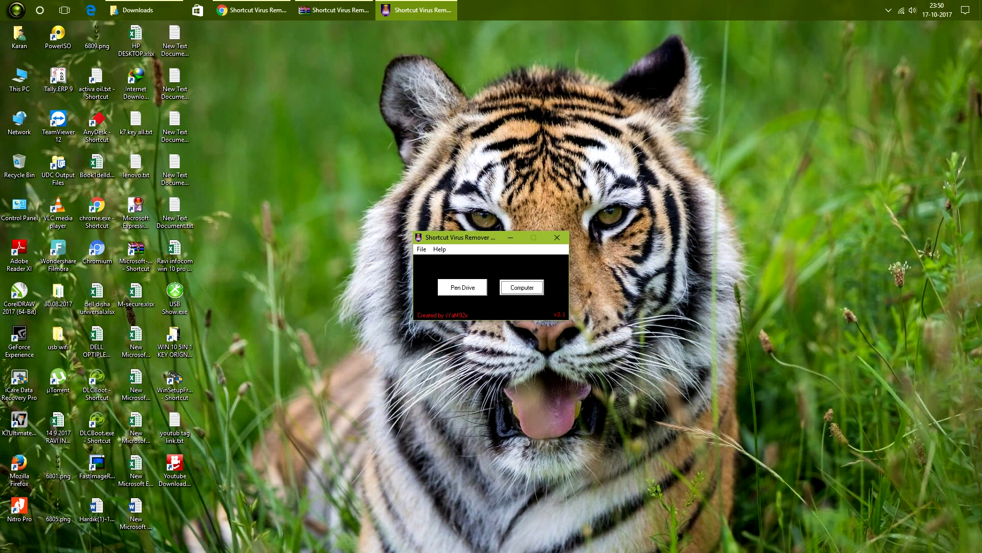
Refresh the desktop and scan the D:\ drive in the Pen Drive mode of Shortcut Virus Remover
{"action": "right_click", "coordinate": [313, 64]}
{"action": "left_click", "coordinate": [333, 94]}
{"action": "left_click", "coordinate": [462, 287]}
{"action": "left_click", "coordinate": [338, 243]}
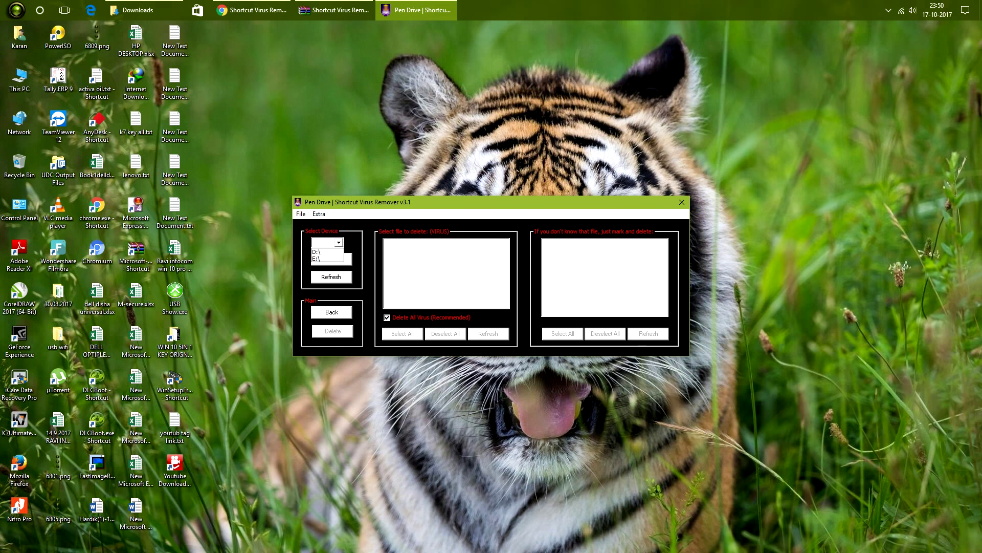
{"action": "left_click", "coordinate": [328, 251]}
{"action": "left_click", "coordinate": [331, 258]}
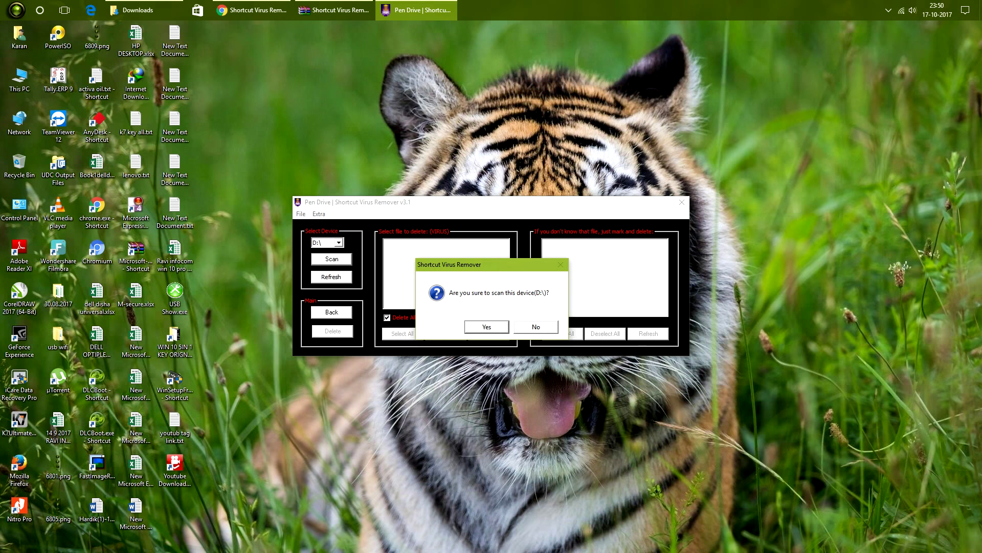
{"action": "key", "text": "Return"}
{"action": "key", "text": "Return"}
Scan the E:\ drive for shortcut viruses and refresh the list of unknown files
{"action": "left_click", "coordinate": [339, 242]}
{"action": "left_click", "coordinate": [327, 257]}
{"action": "left_click", "coordinate": [332, 259]}
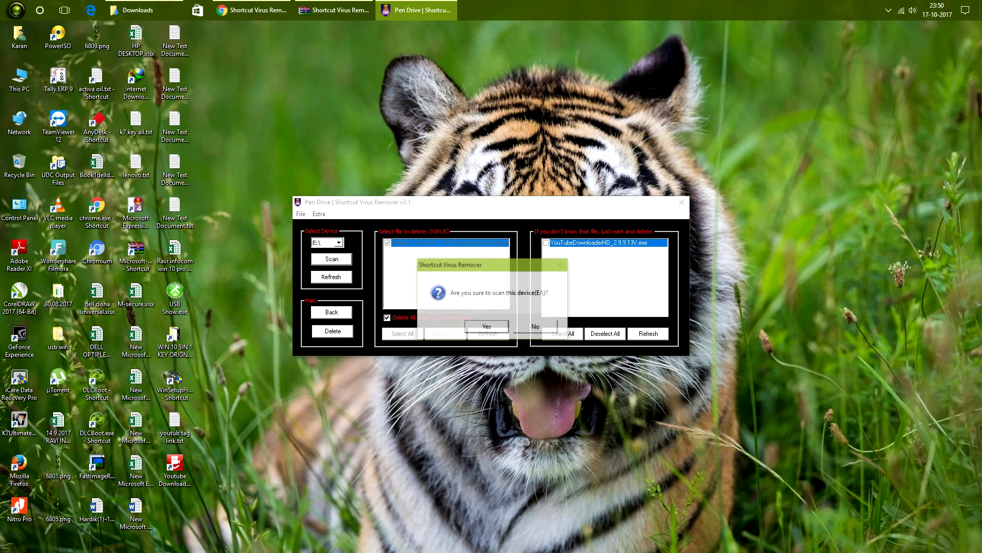
{"action": "key", "text": "Return"}
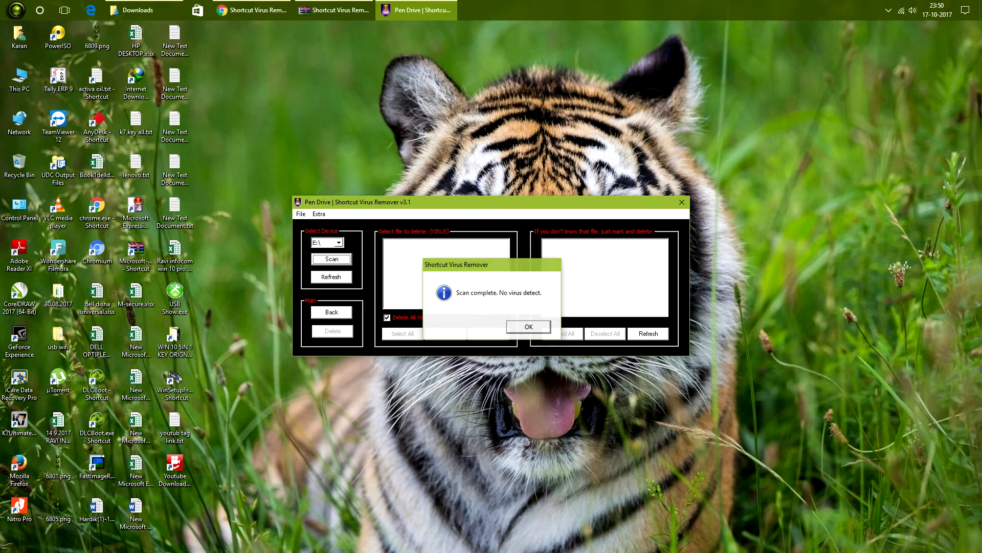
{"action": "key", "text": "Return"}
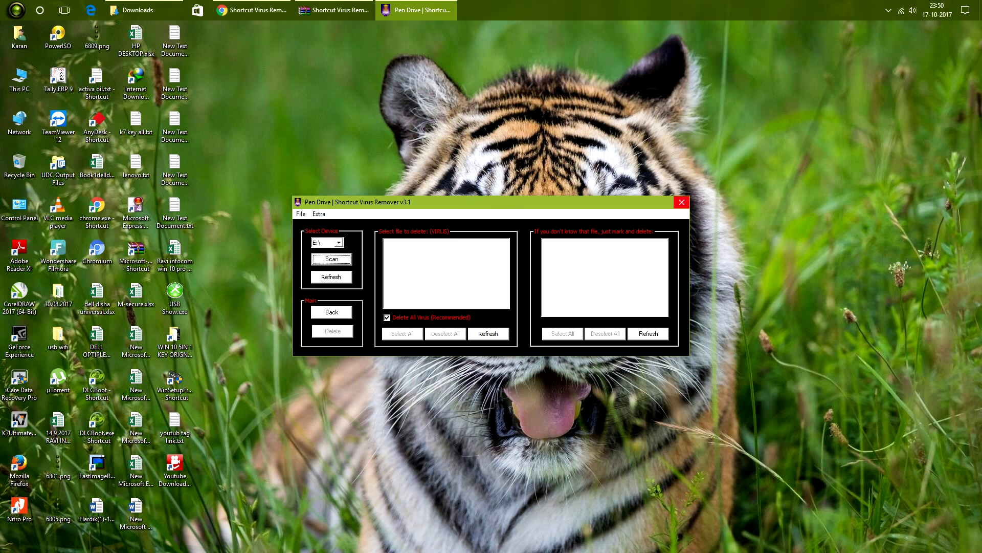
{"action": "left_click", "coordinate": [648, 334]}
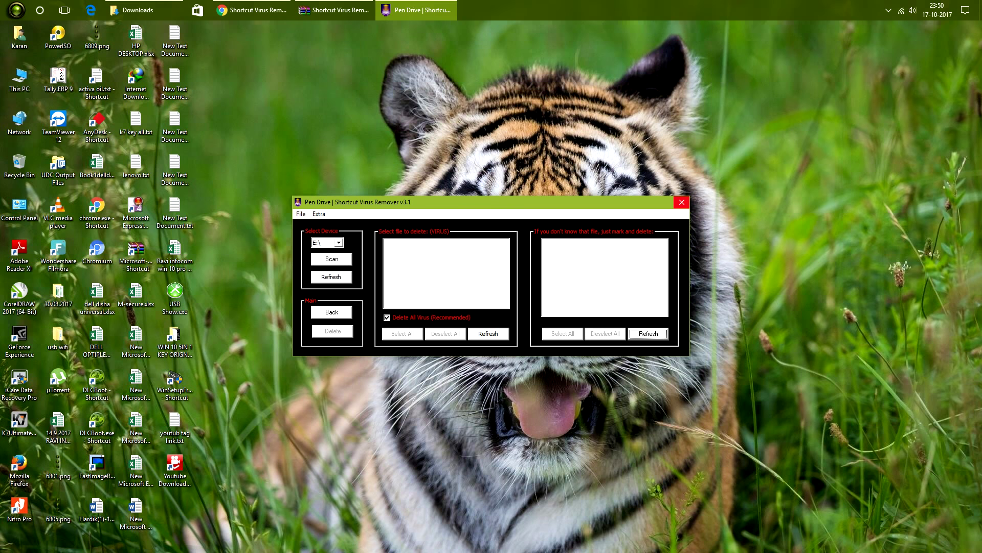
Refresh the desktop and exit the Chromium process running in the background
{"action": "right_click", "coordinate": [758, 232]}
{"action": "left_click", "coordinate": [788, 259]}
{"action": "left_click", "coordinate": [889, 11]}
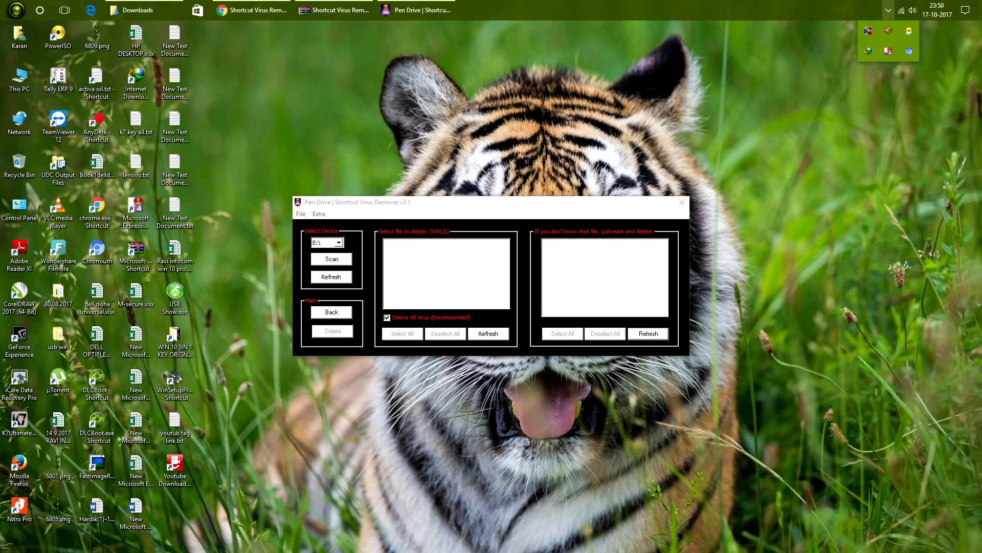
{"action": "right_click", "coordinate": [908, 51]}
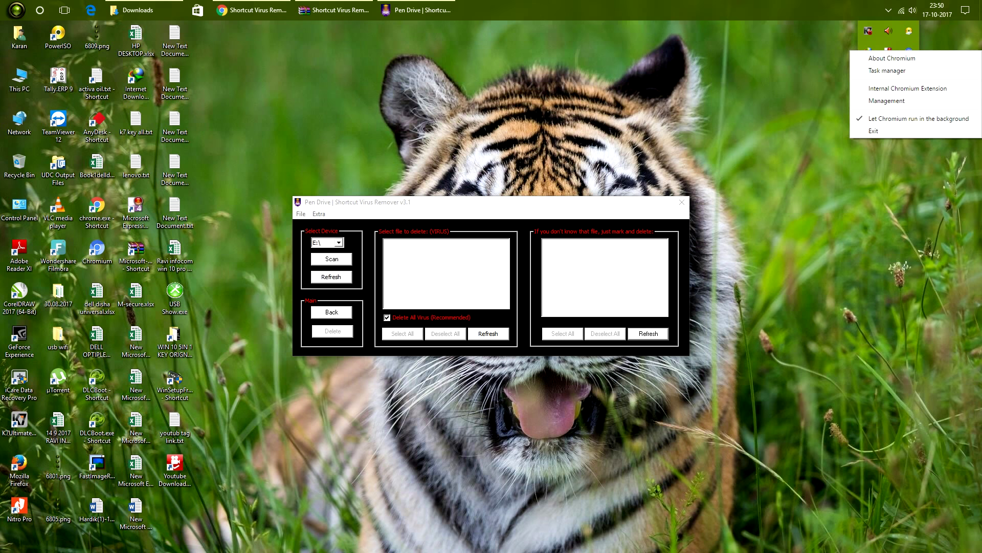
{"action": "left_click", "coordinate": [874, 131]}
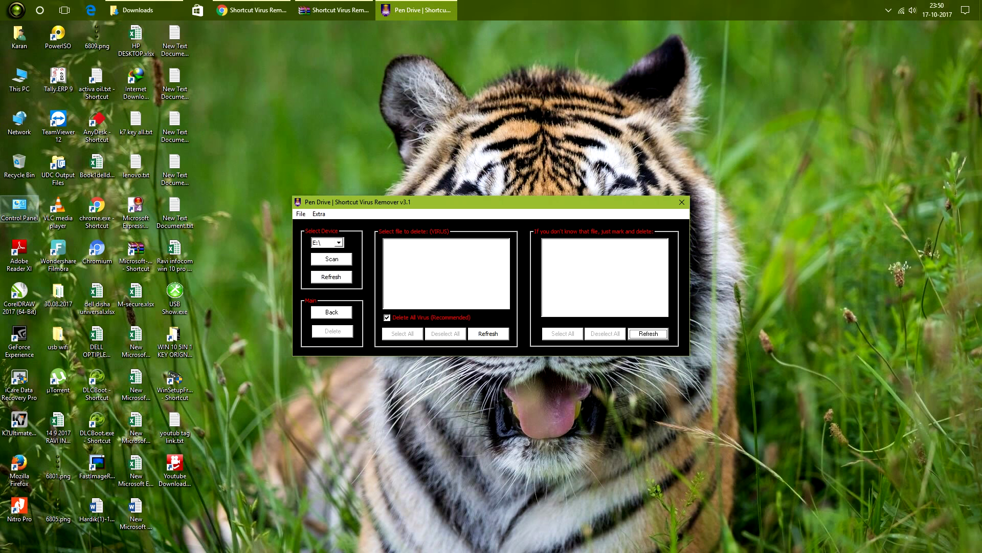
Uninstall Chromium through Programs and Features, and close the browser page it opens and the Control Panel window
{"action": "double_click", "coordinate": [19, 209]}
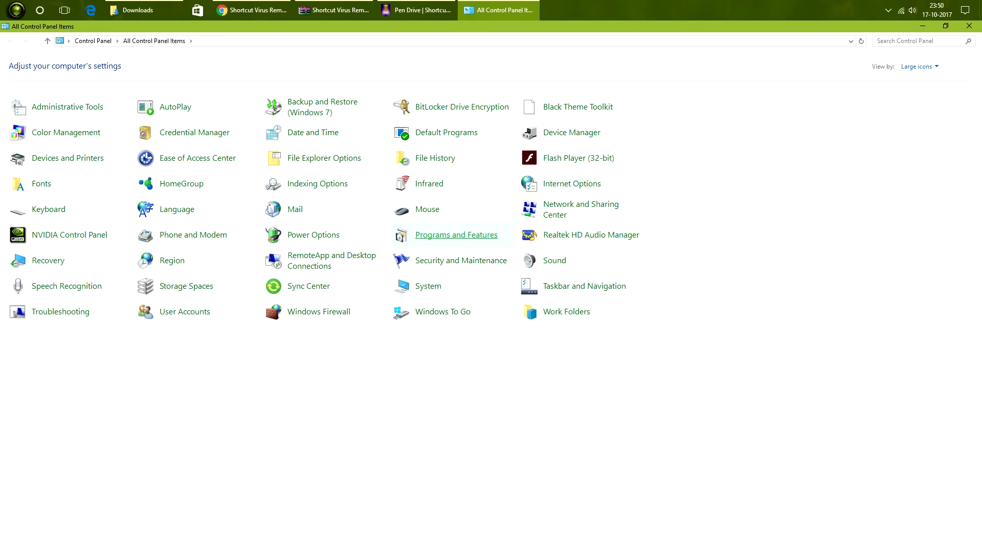
{"action": "left_click", "coordinate": [457, 234]}
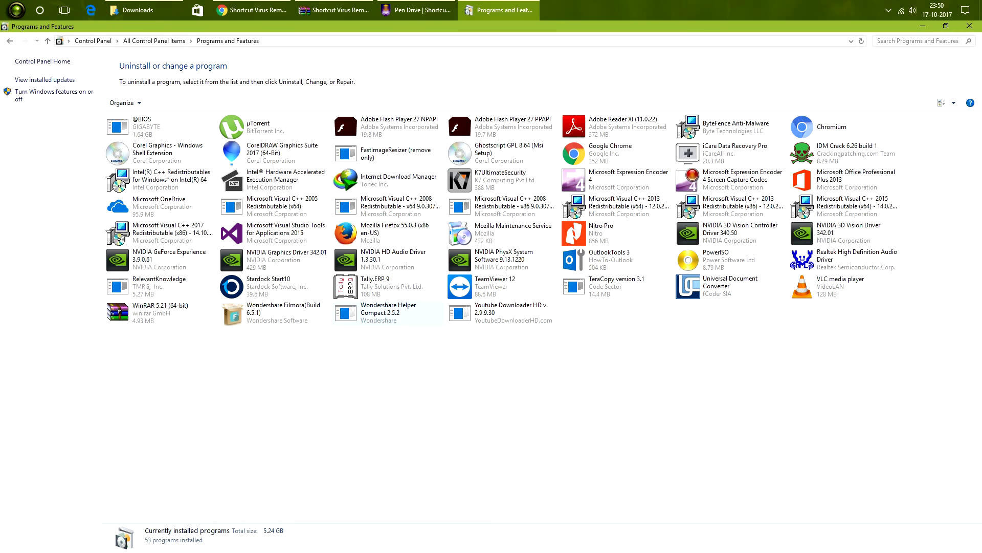
{"action": "right_click", "coordinate": [805, 133]}
{"action": "left_click", "coordinate": [847, 140]}
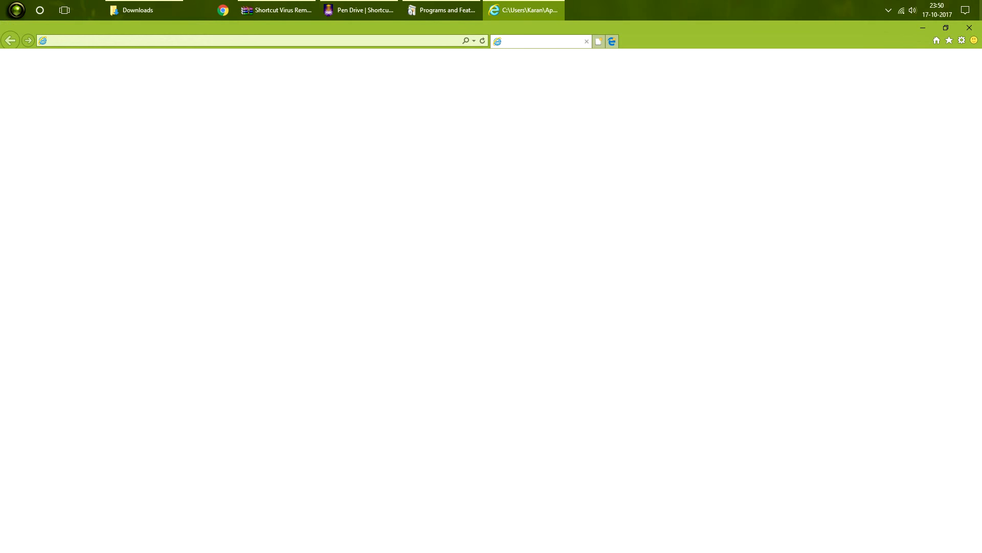
{"action": "left_click", "coordinate": [969, 28]}
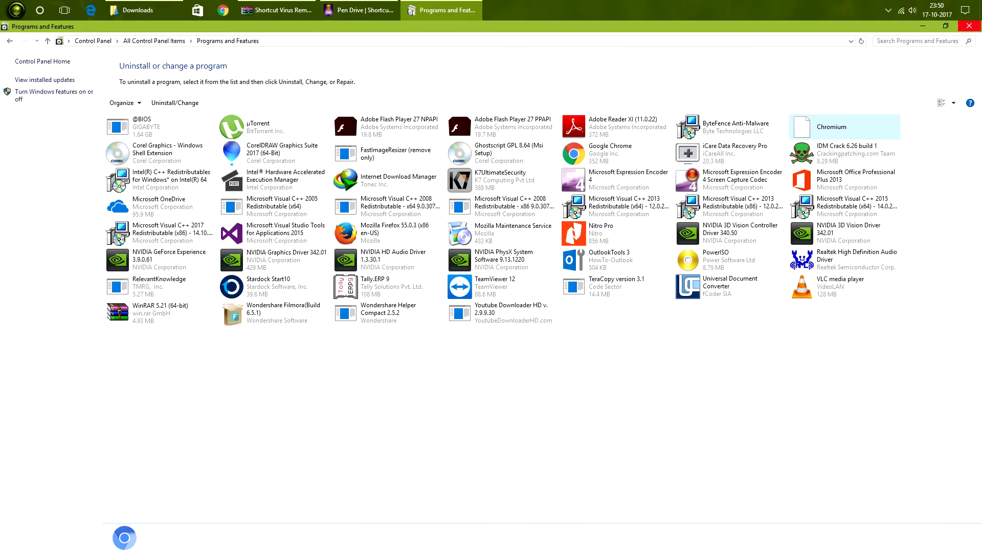
{"action": "left_click", "coordinate": [970, 25]}
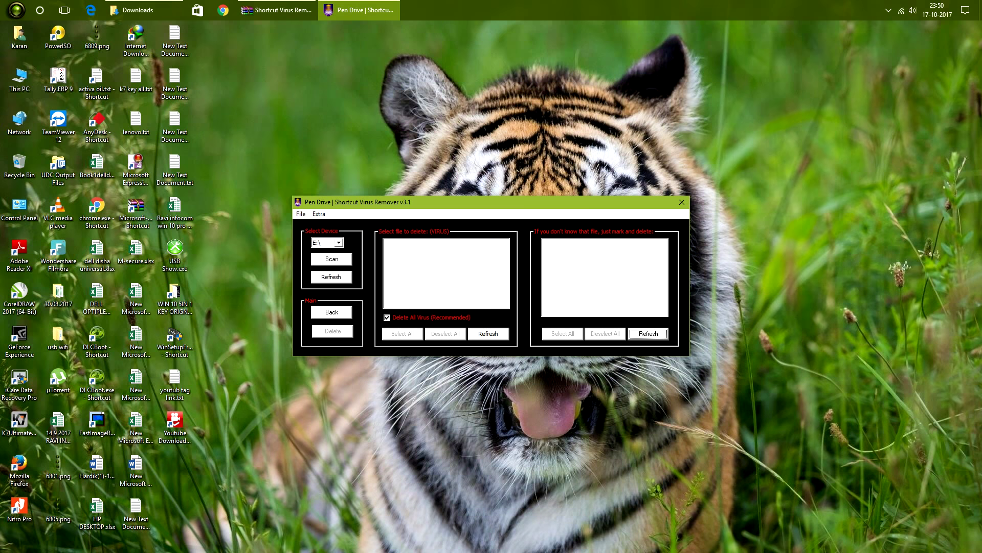
Move the Shortcut Virus Remover window to the upper part of the desktop and close the WinRAR archive window
{"action": "right_click", "coordinate": [418, 62]}
{"action": "left_click", "coordinate": [445, 92]}
{"action": "left_click_drag", "start_coordinate": [461, 202], "coordinate": [532, 30]}
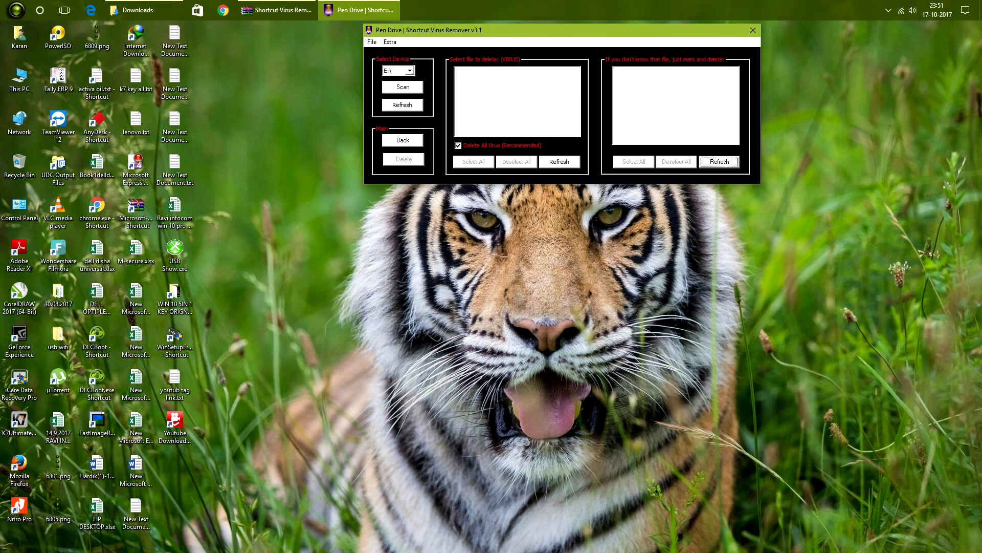
{"action": "left_click", "coordinate": [888, 11]}
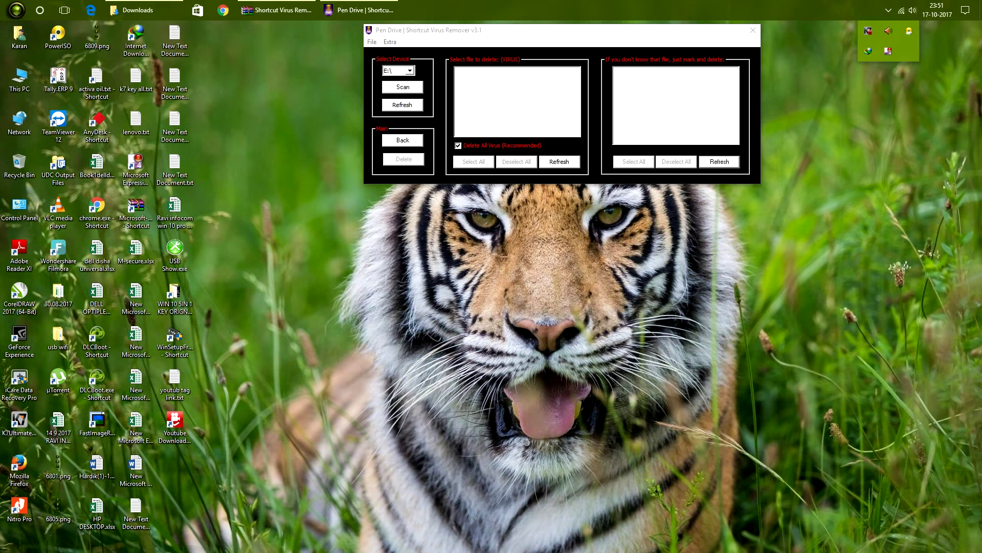
{"action": "left_click", "coordinate": [277, 10]}
{"action": "left_click", "coordinate": [443, 95]}
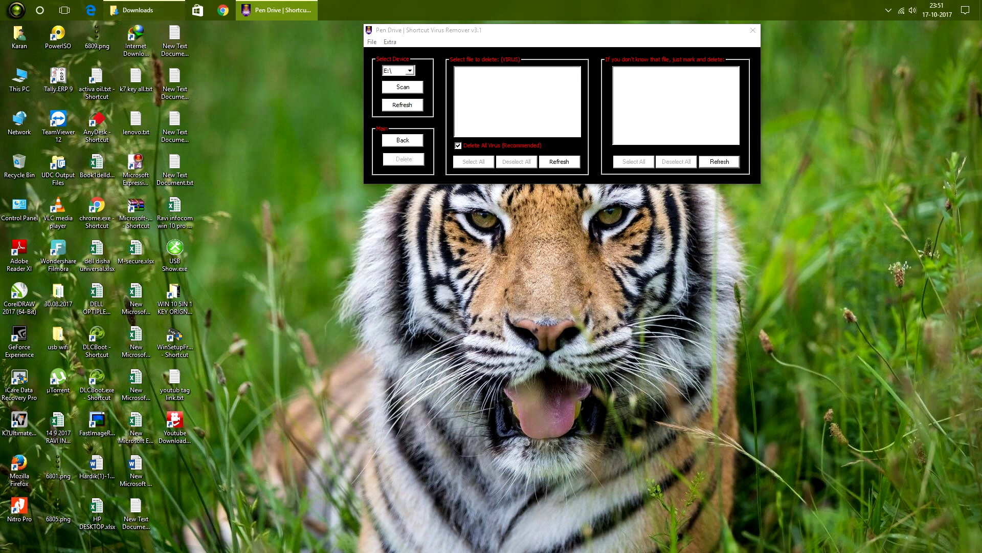
Reopen Chrome and restore the pages from the previous session
{"action": "left_click", "coordinate": [144, 10]}
{"action": "left_click", "coordinate": [223, 10]}
{"action": "left_click", "coordinate": [145, 10]}
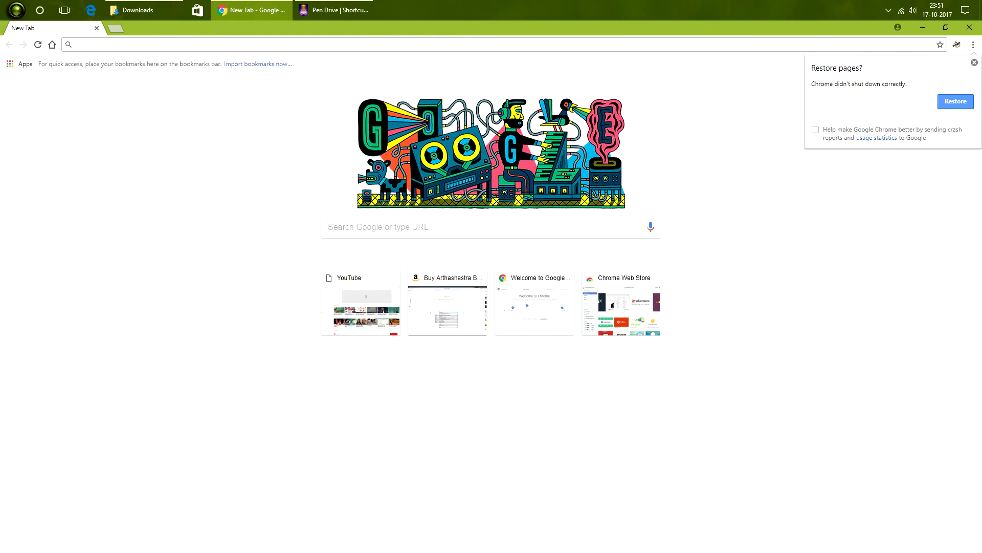
{"action": "left_click", "coordinate": [955, 101]}
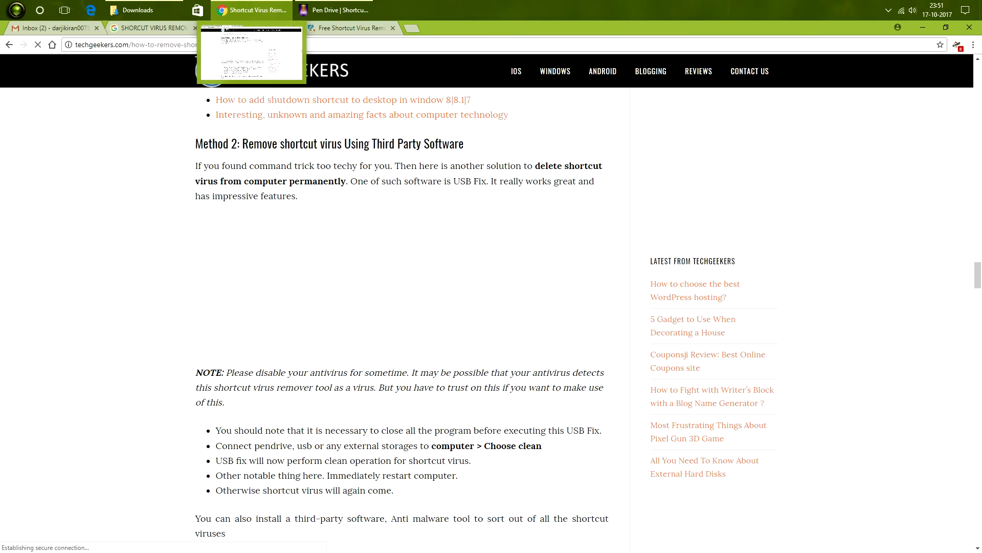
Look through the techgeekers.com article's removal methods, recommended tools and prevention tips, and return to the desktop
{"action": "scroll", "coordinate": [402, 307], "scroll_direction": "down", "scroll_amount": 14}
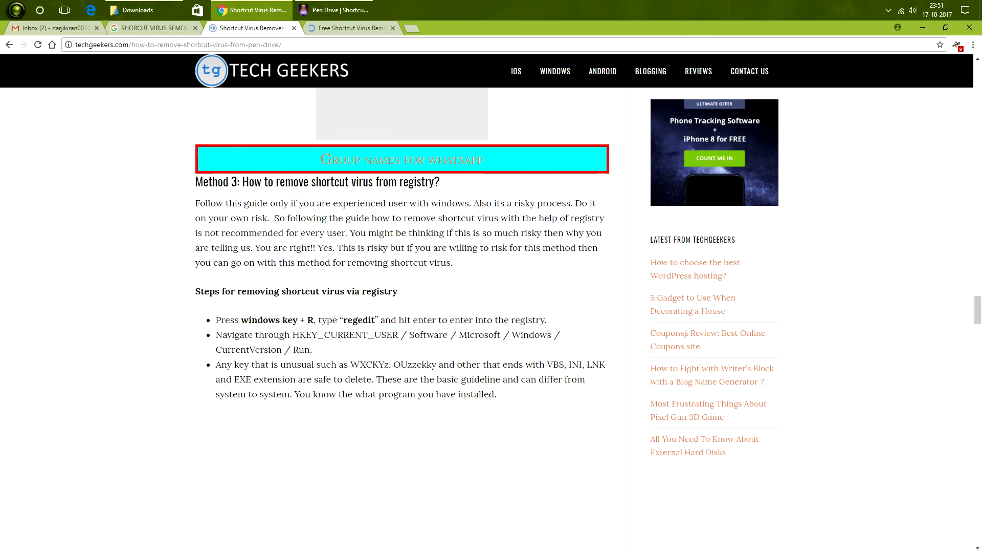
{"action": "scroll", "coordinate": [402, 307], "scroll_direction": "down", "scroll_amount": 15}
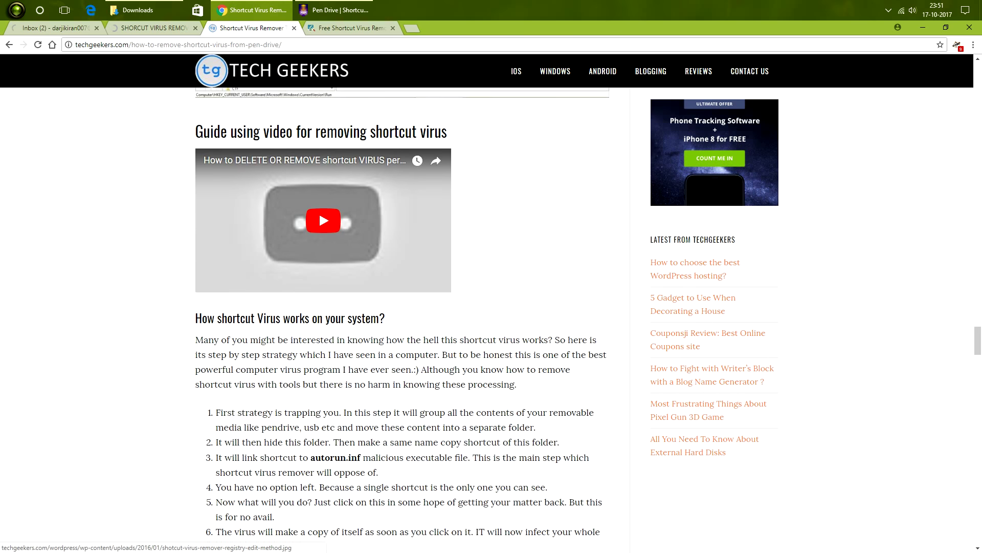
{"action": "scroll", "coordinate": [401, 307], "scroll_direction": "down", "scroll_amount": 3}
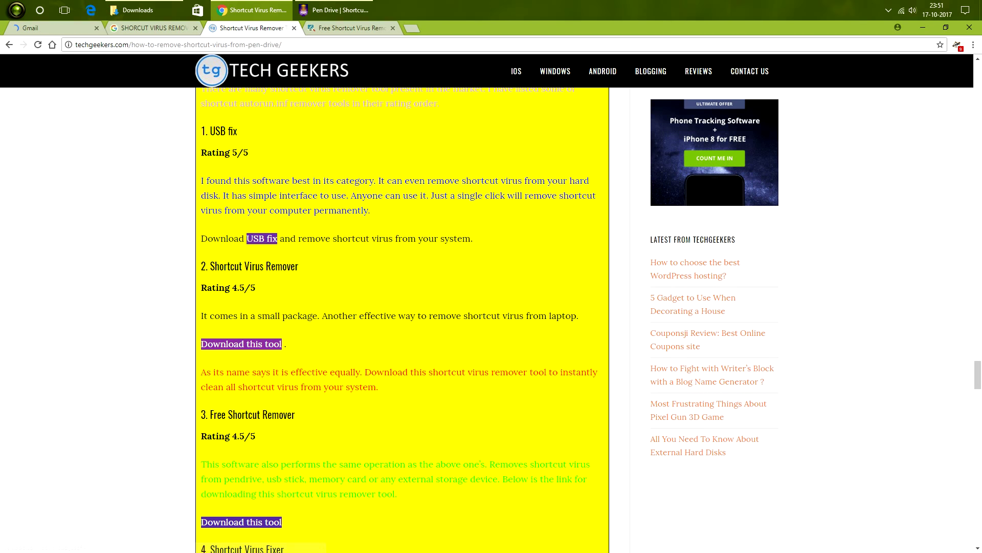
{"action": "scroll", "coordinate": [402, 307], "scroll_direction": "down", "scroll_amount": 14}
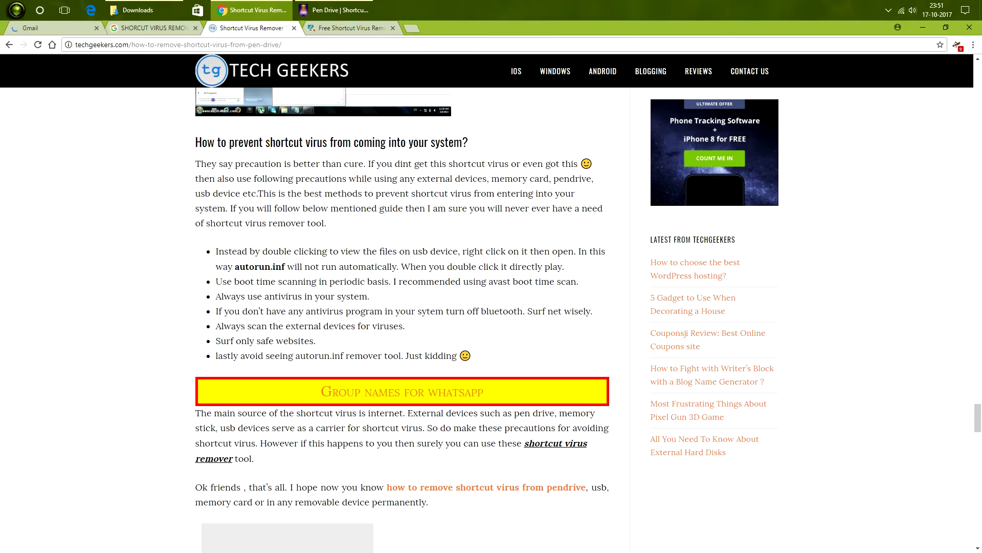
{"action": "scroll", "coordinate": [402, 307], "scroll_direction": "down", "scroll_amount": 5}
{"action": "left_click", "coordinate": [335, 10]}
{"action": "right_click", "coordinate": [349, 168]}
{"action": "left_click", "coordinate": [384, 202]}
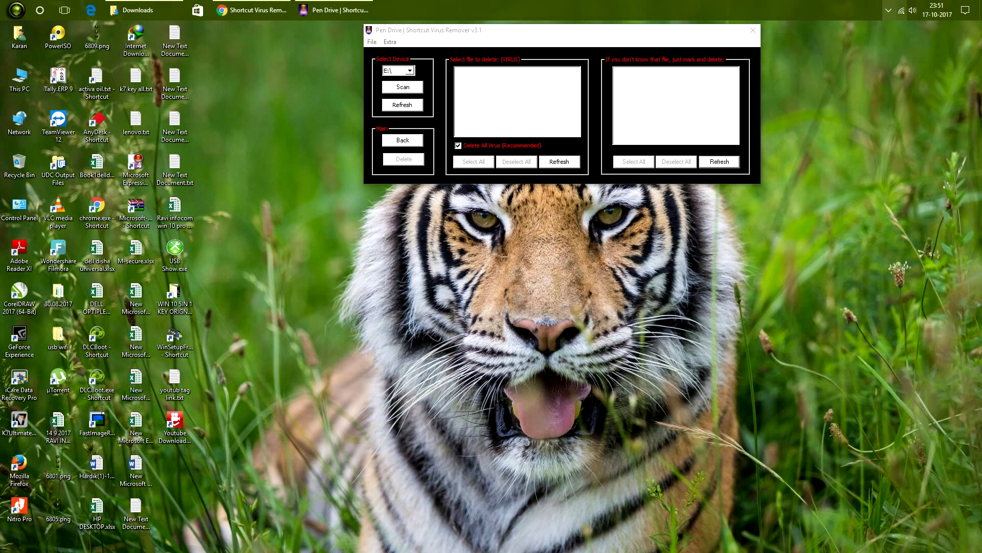